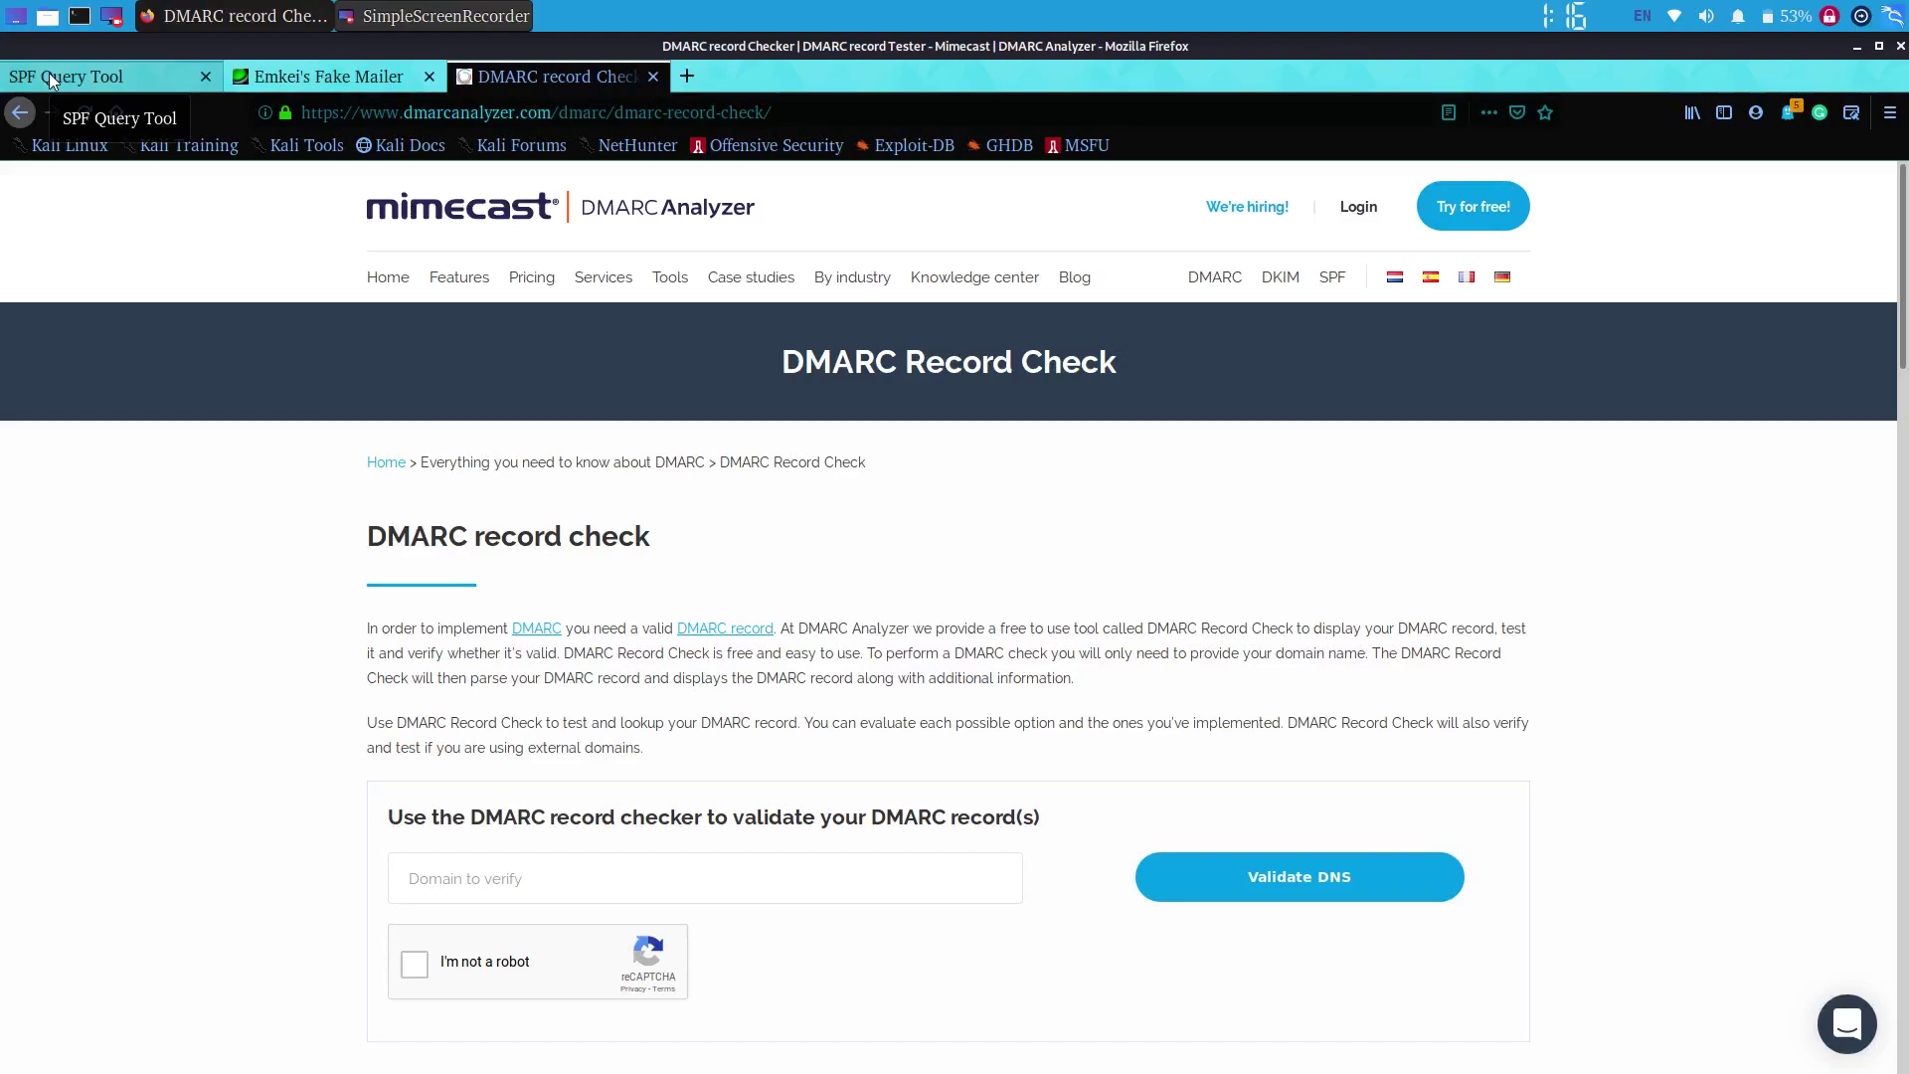
Step: Look up the SPF record for crossvalidate.org in the SPF Query Tool
left_click(103, 87)
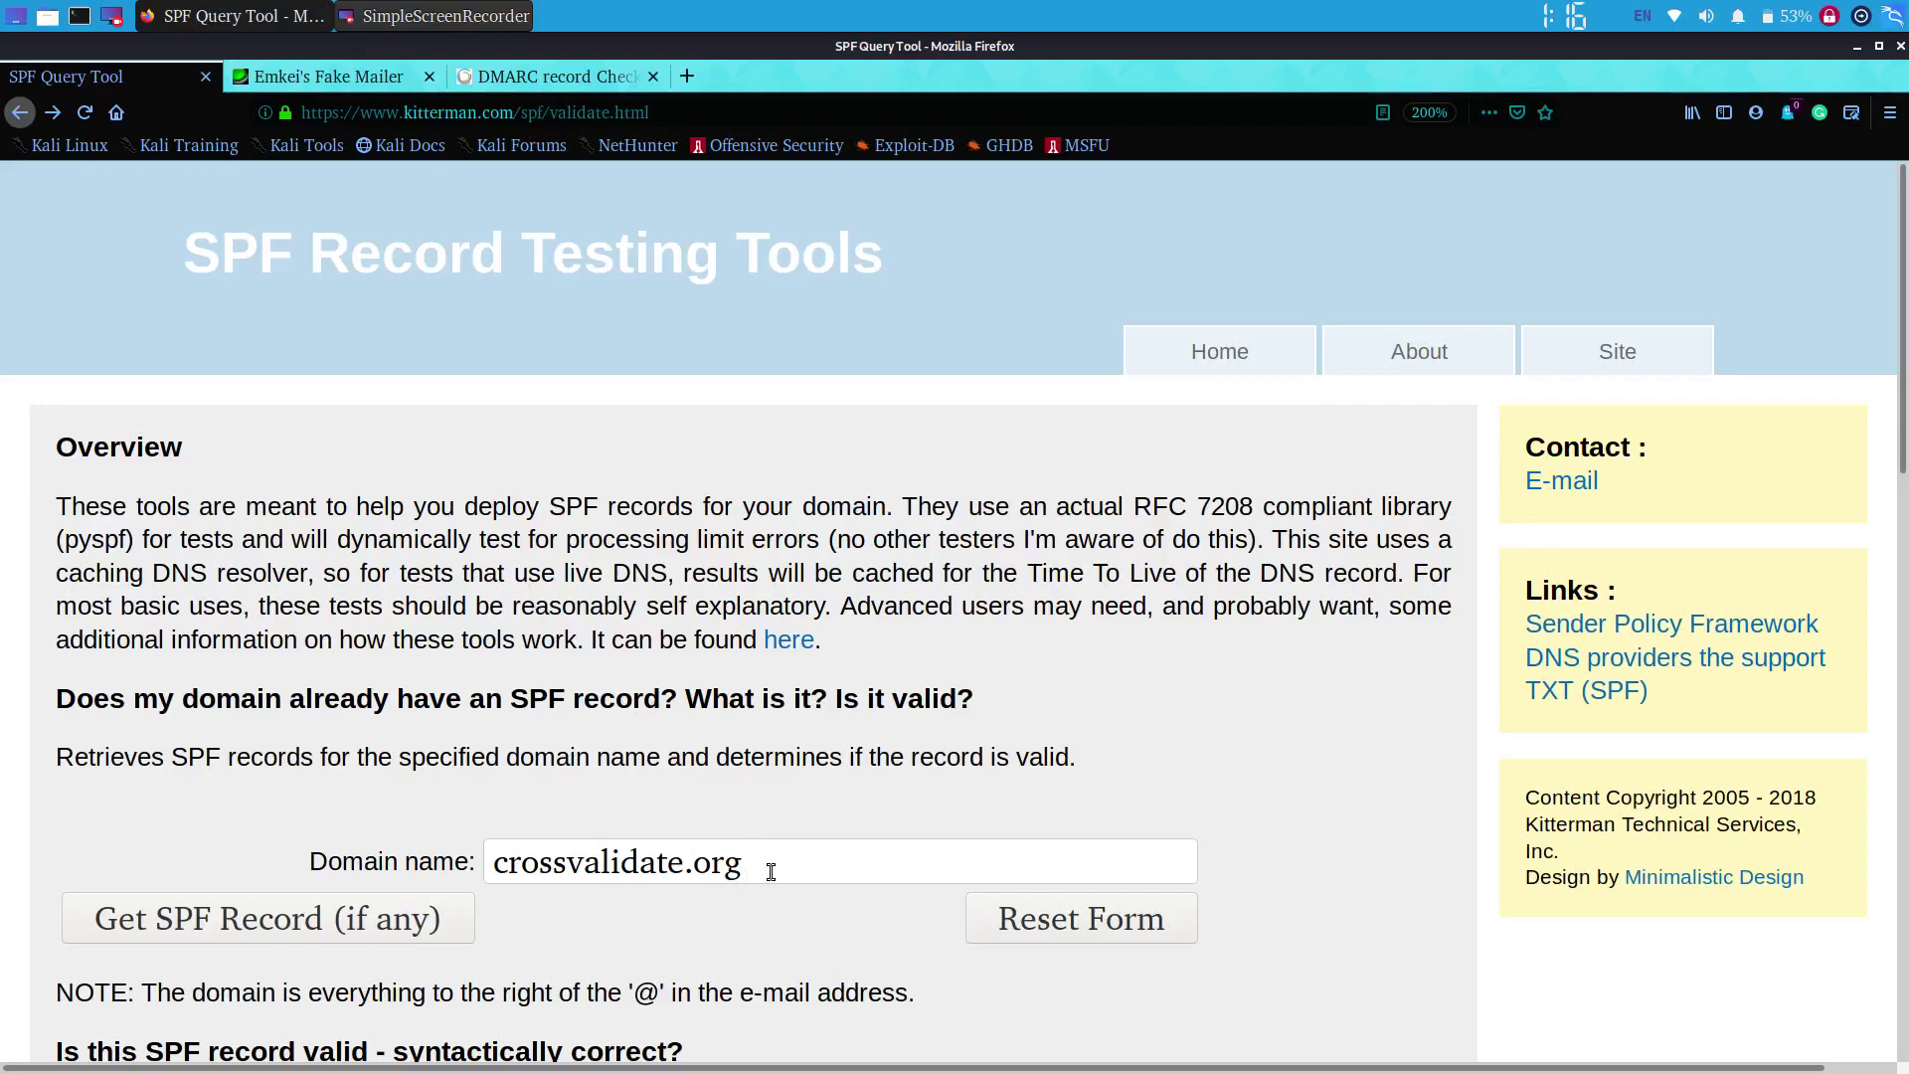
scroll(853, 758, "down", 2)
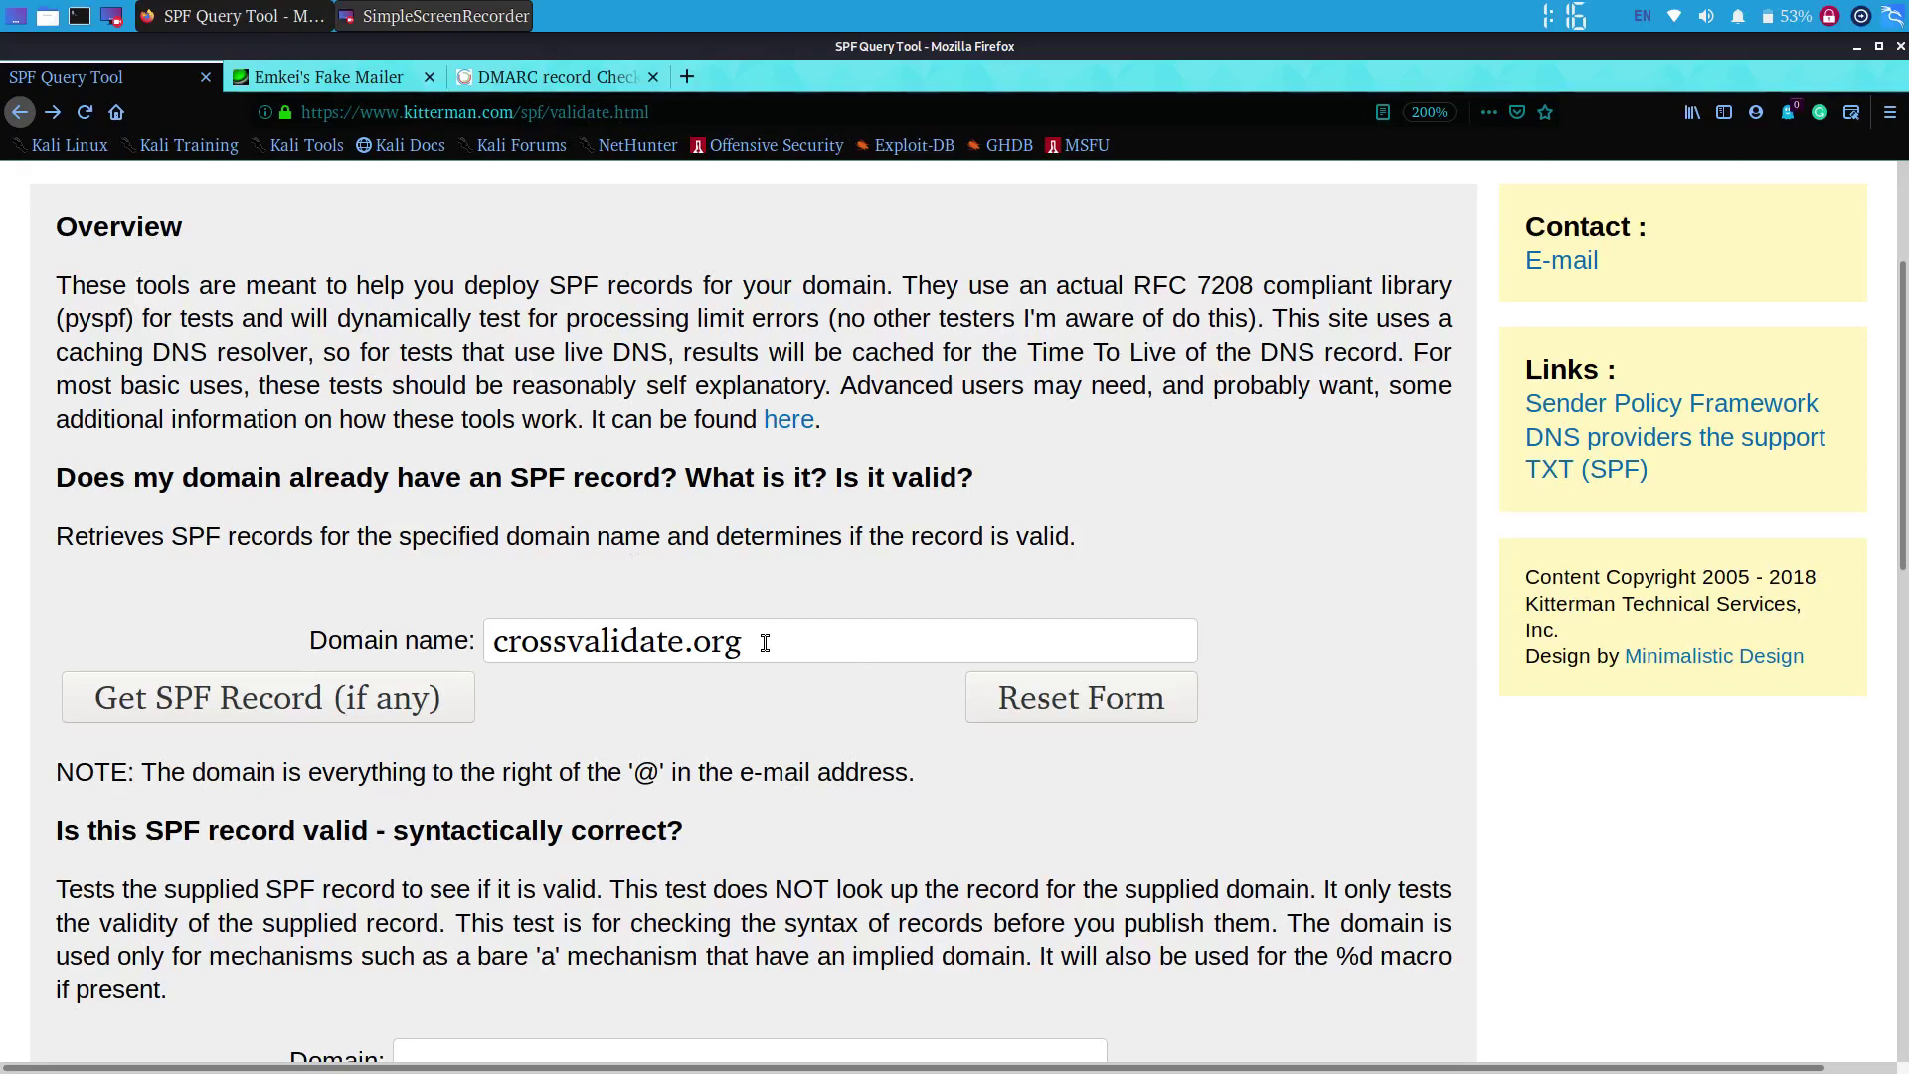
left_click_drag(765, 644, 490, 647)
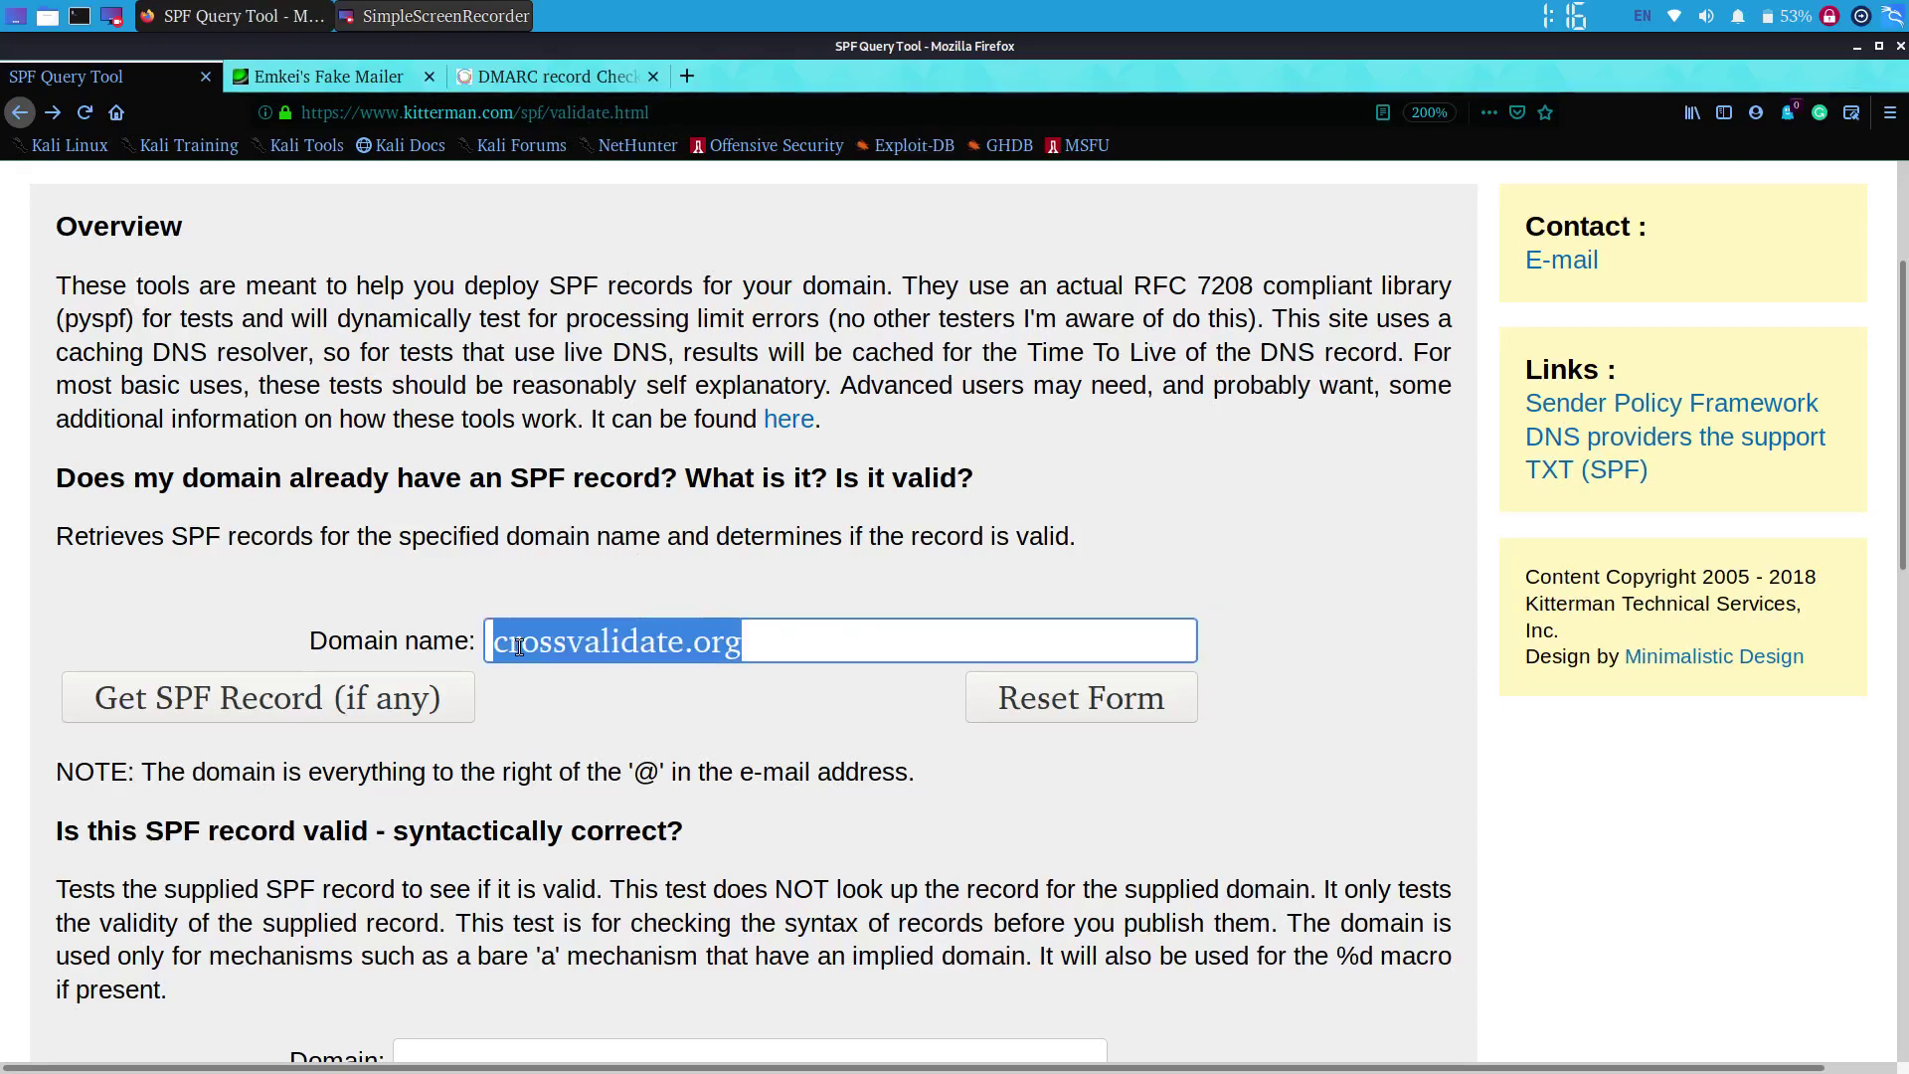
left_click(759, 648)
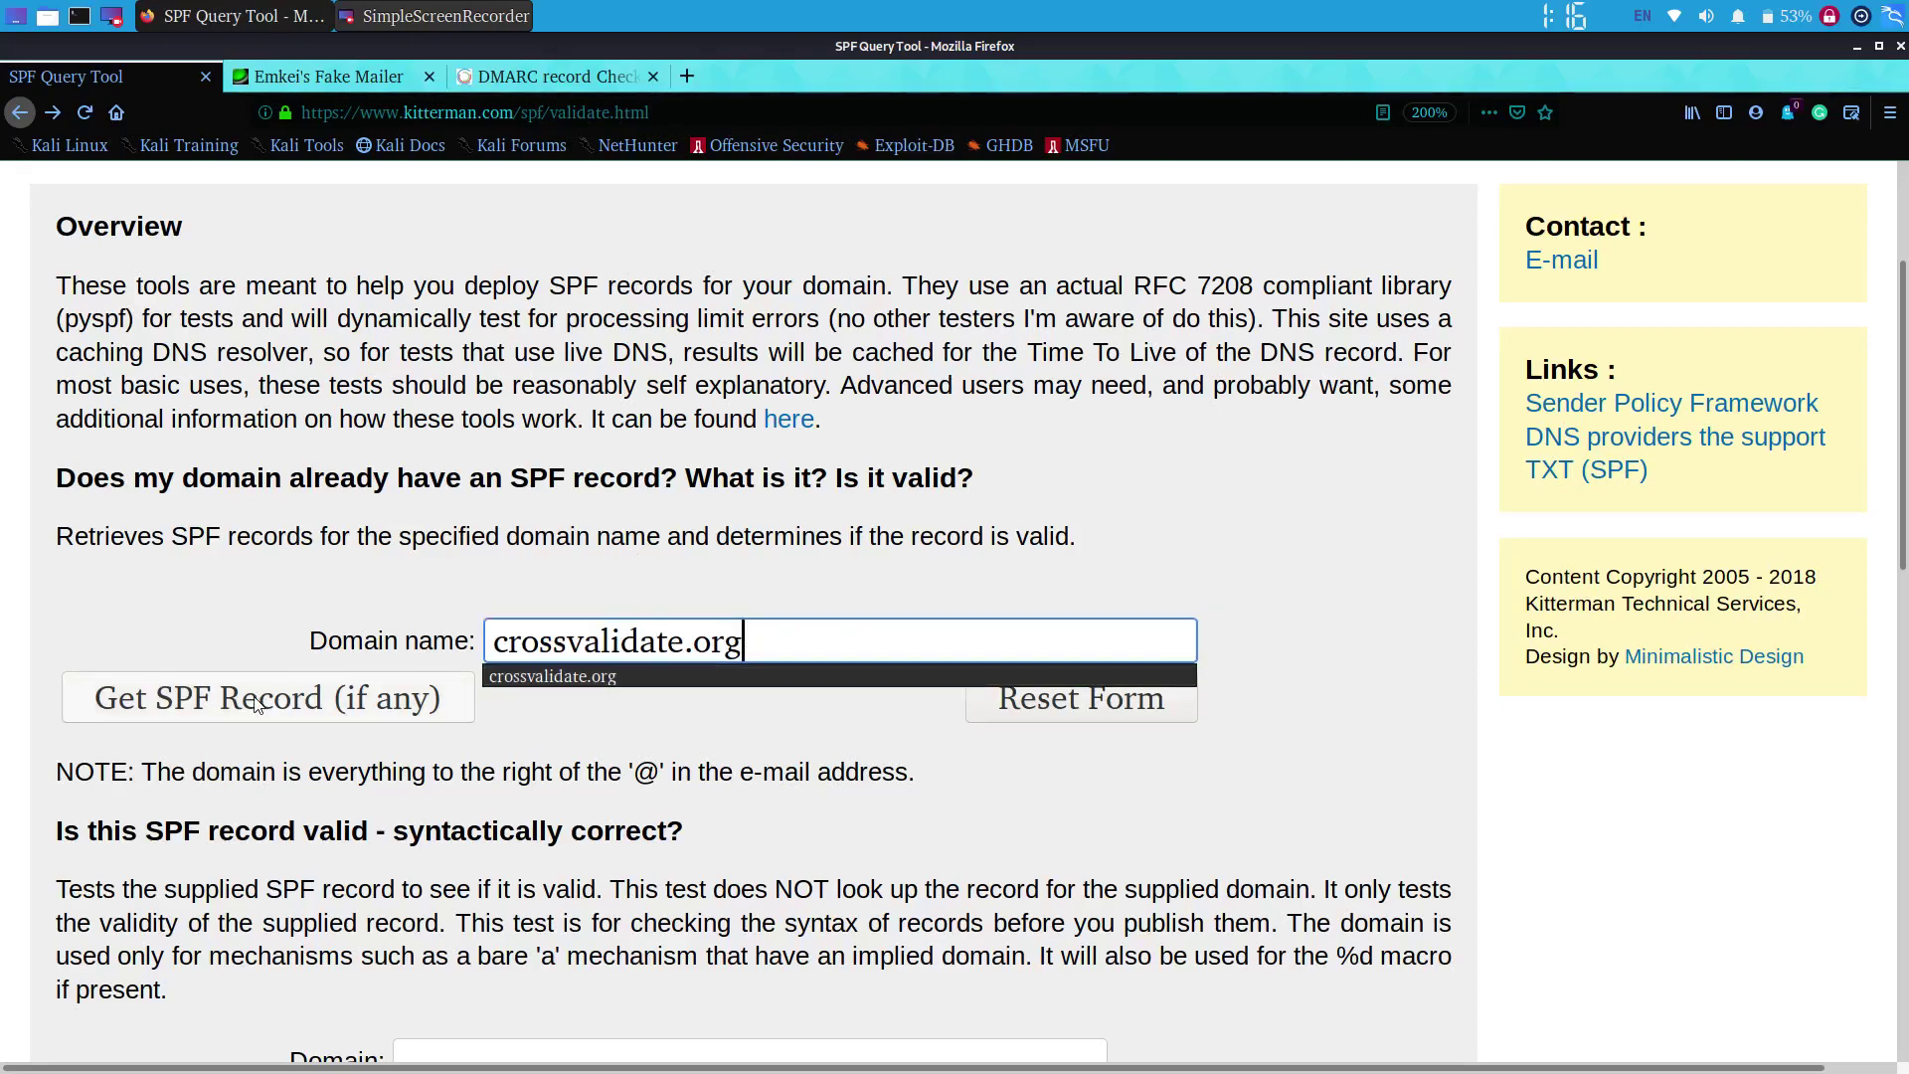
left_click(251, 705)
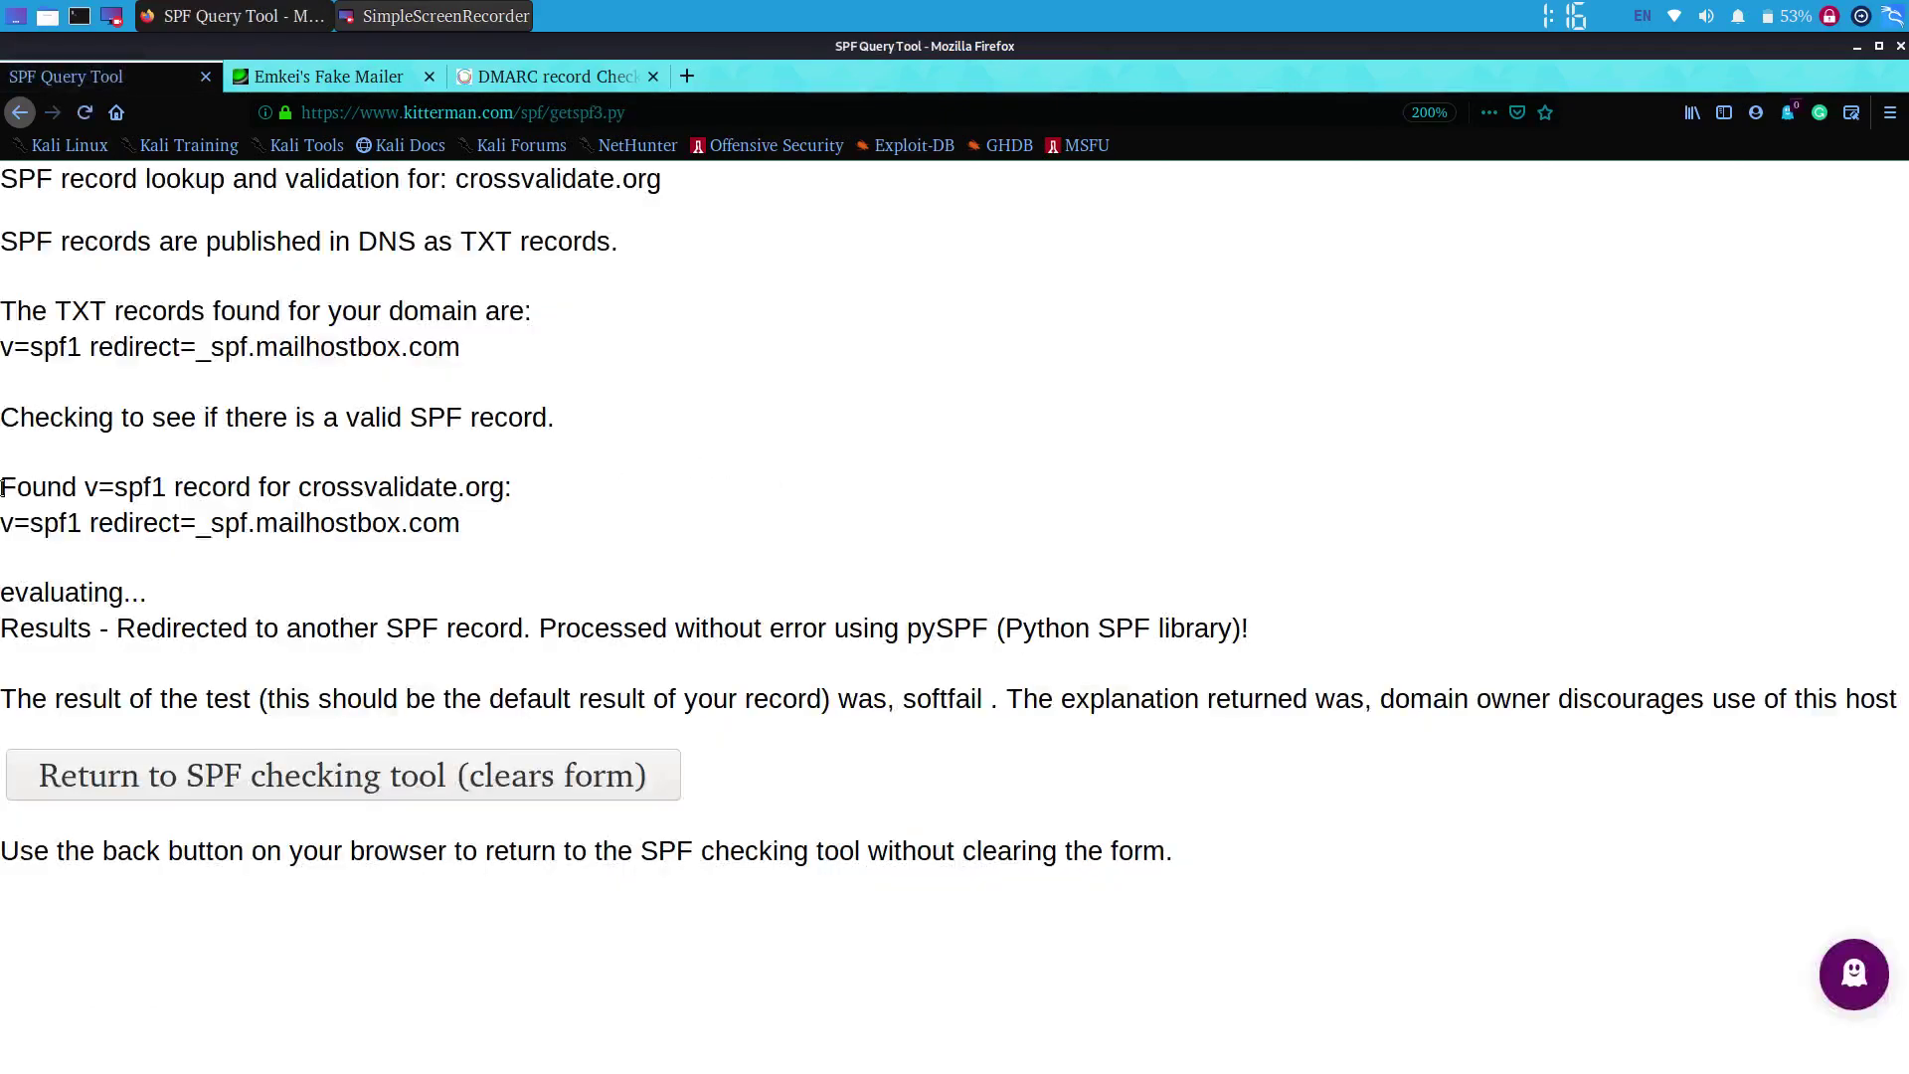
Step: Review the v=spf1 redirect to _spf.mailhostbox.com (softfail) and return to the lookup form
left_click_drag(2, 487, 482, 601)
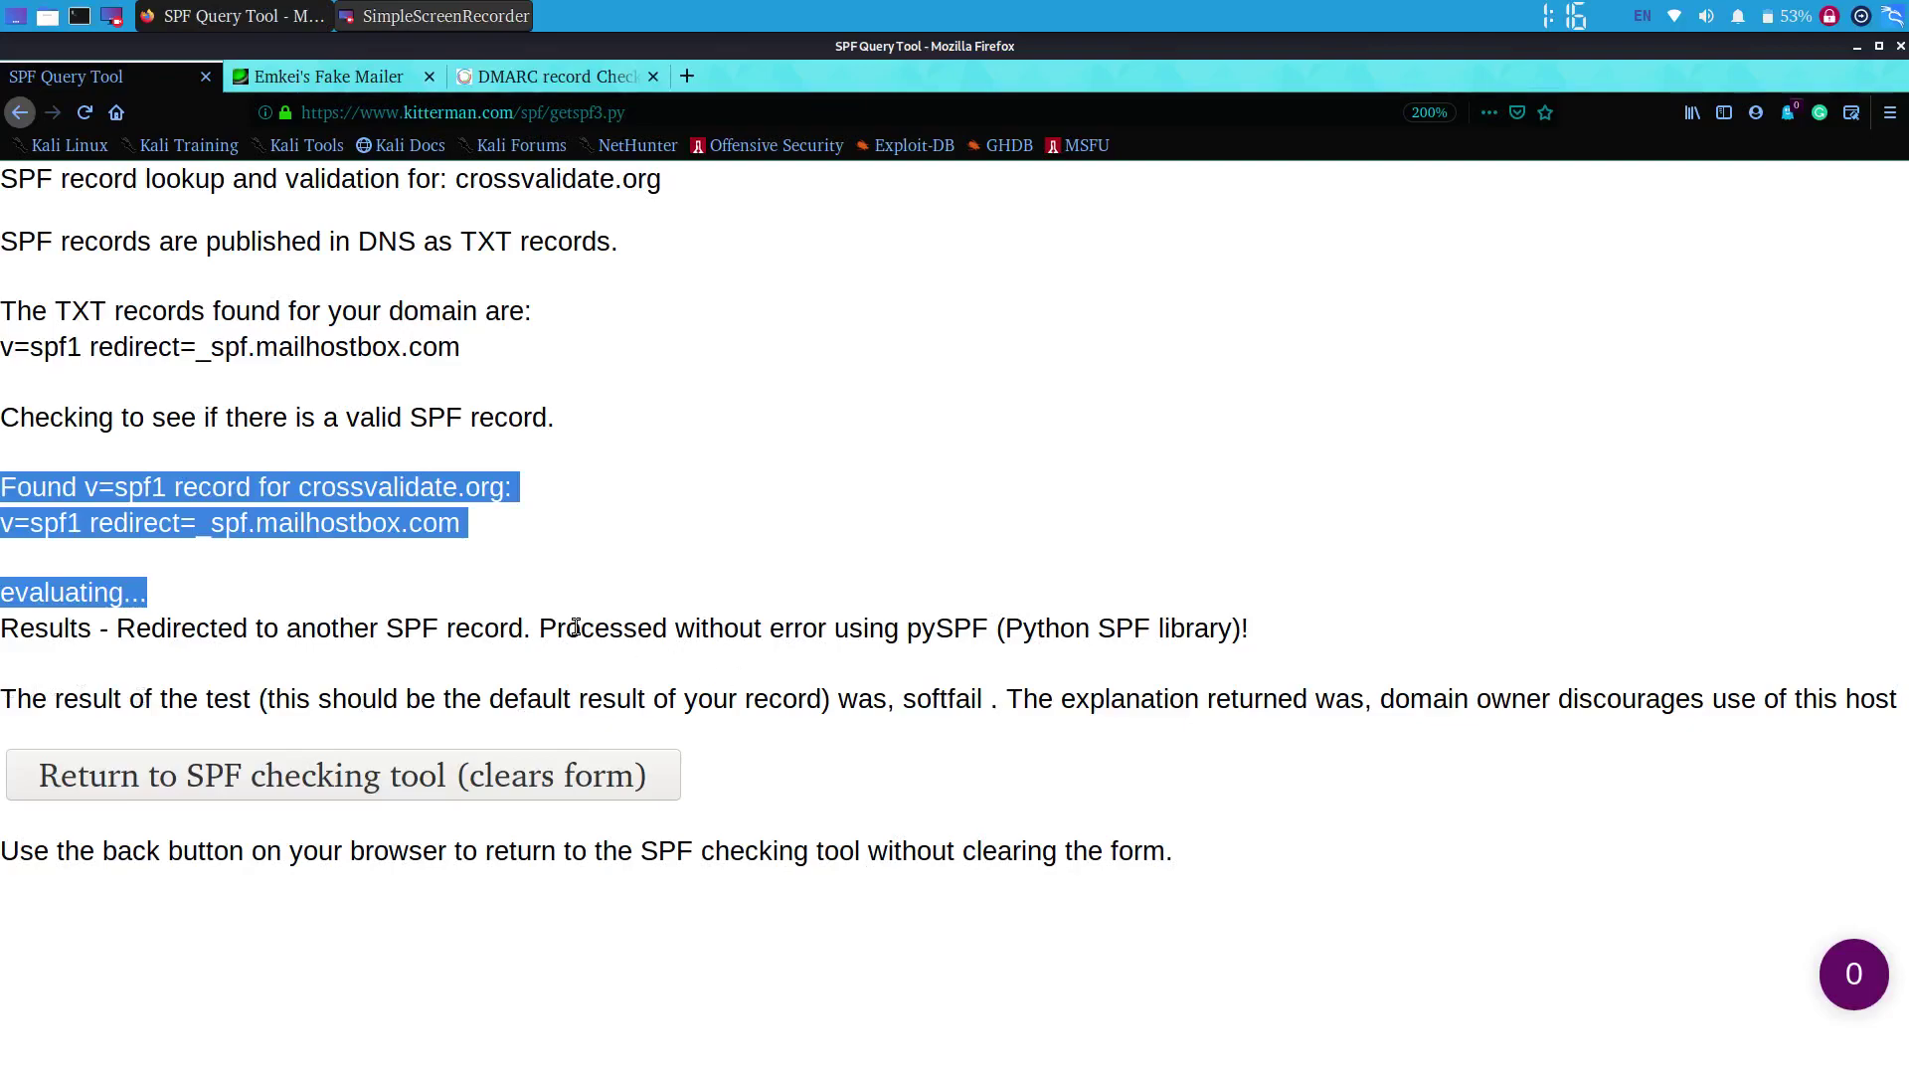
left_click(395, 604)
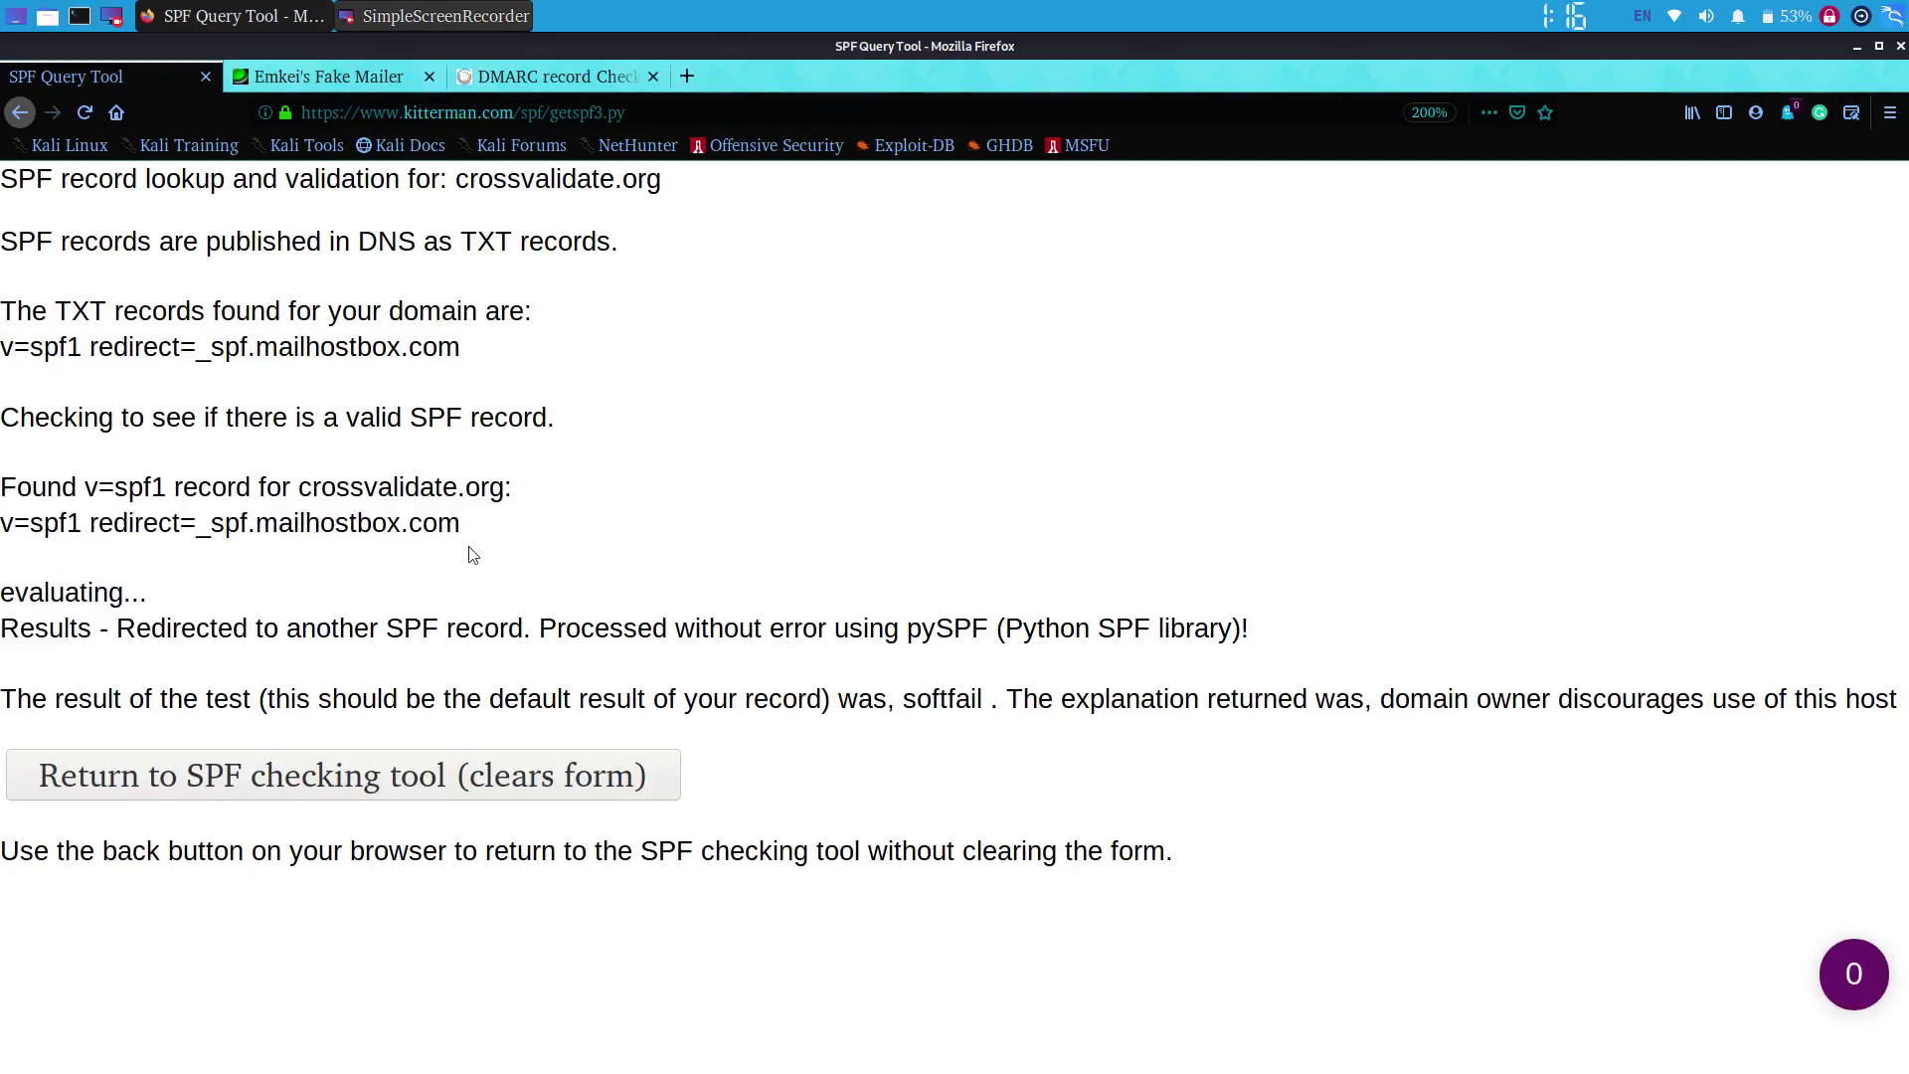
left_click_drag(471, 525, 2, 487)
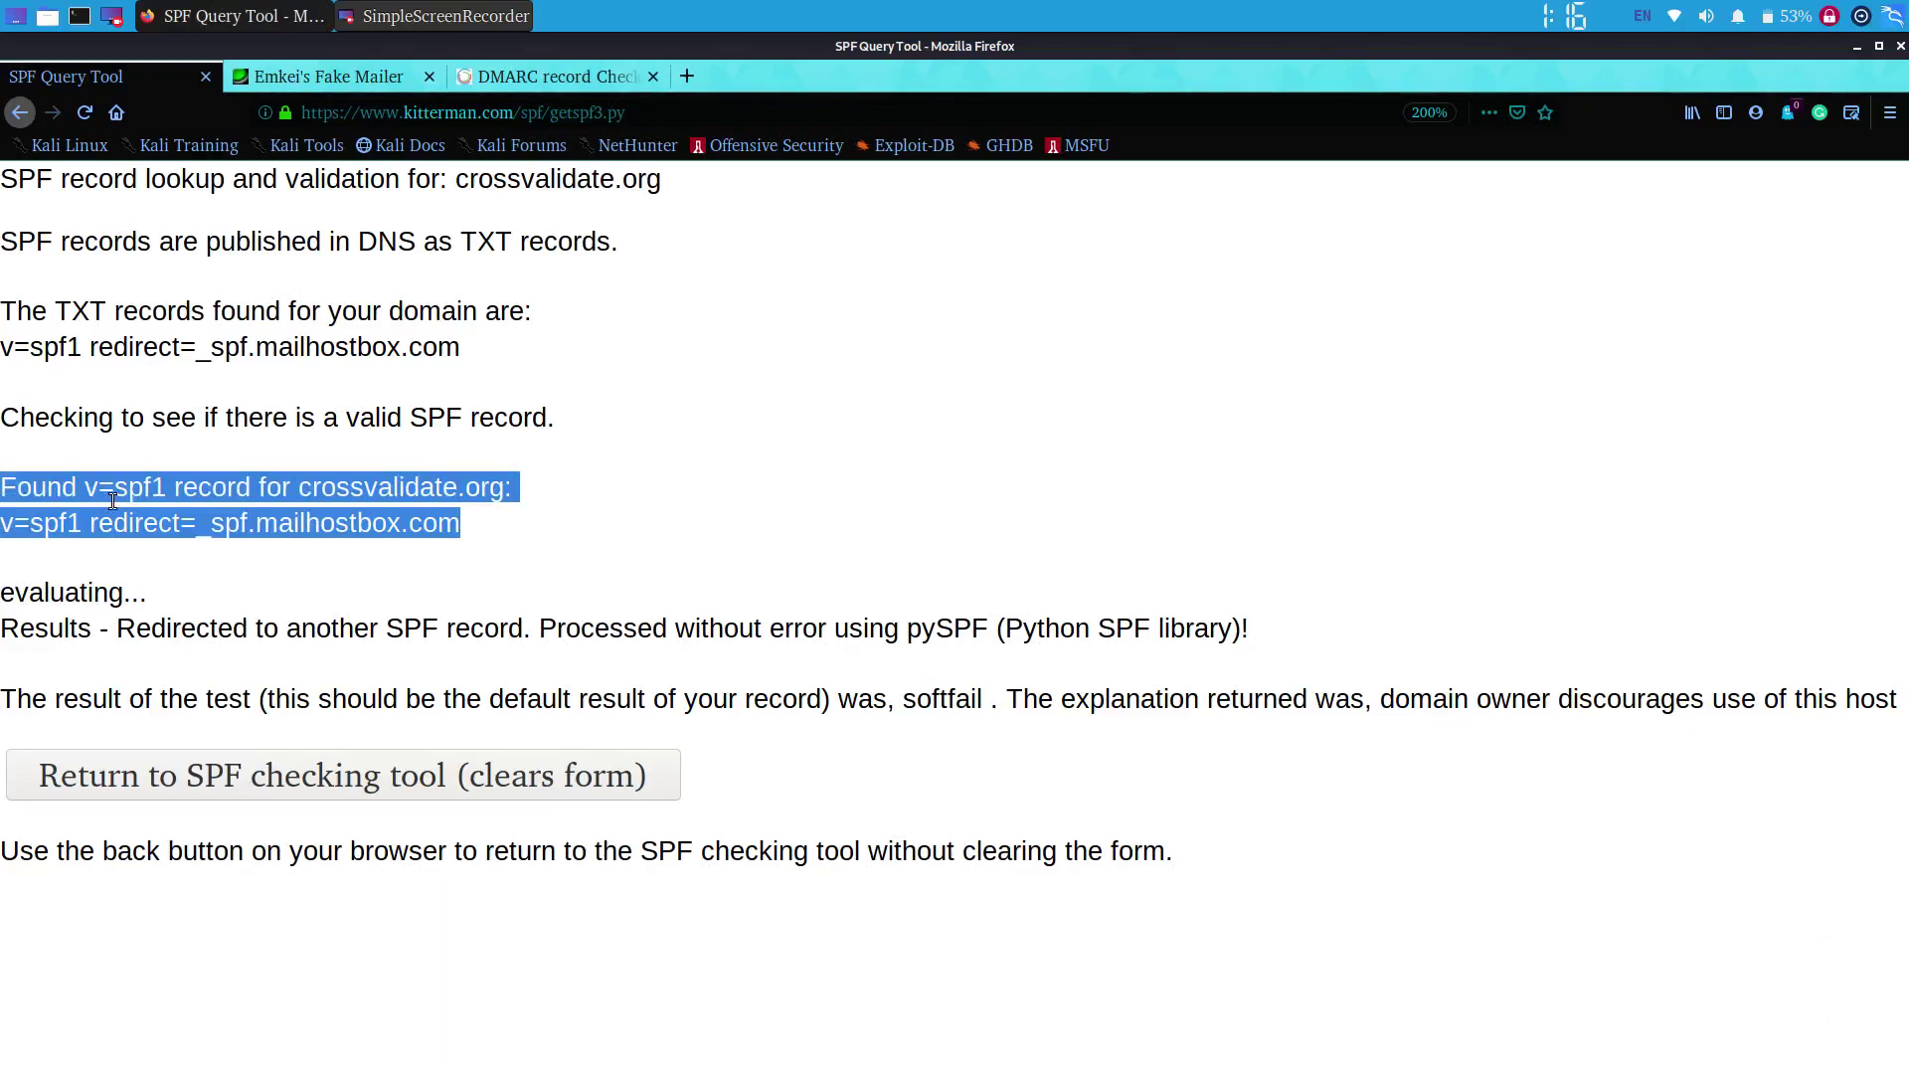
key("alt+Left")
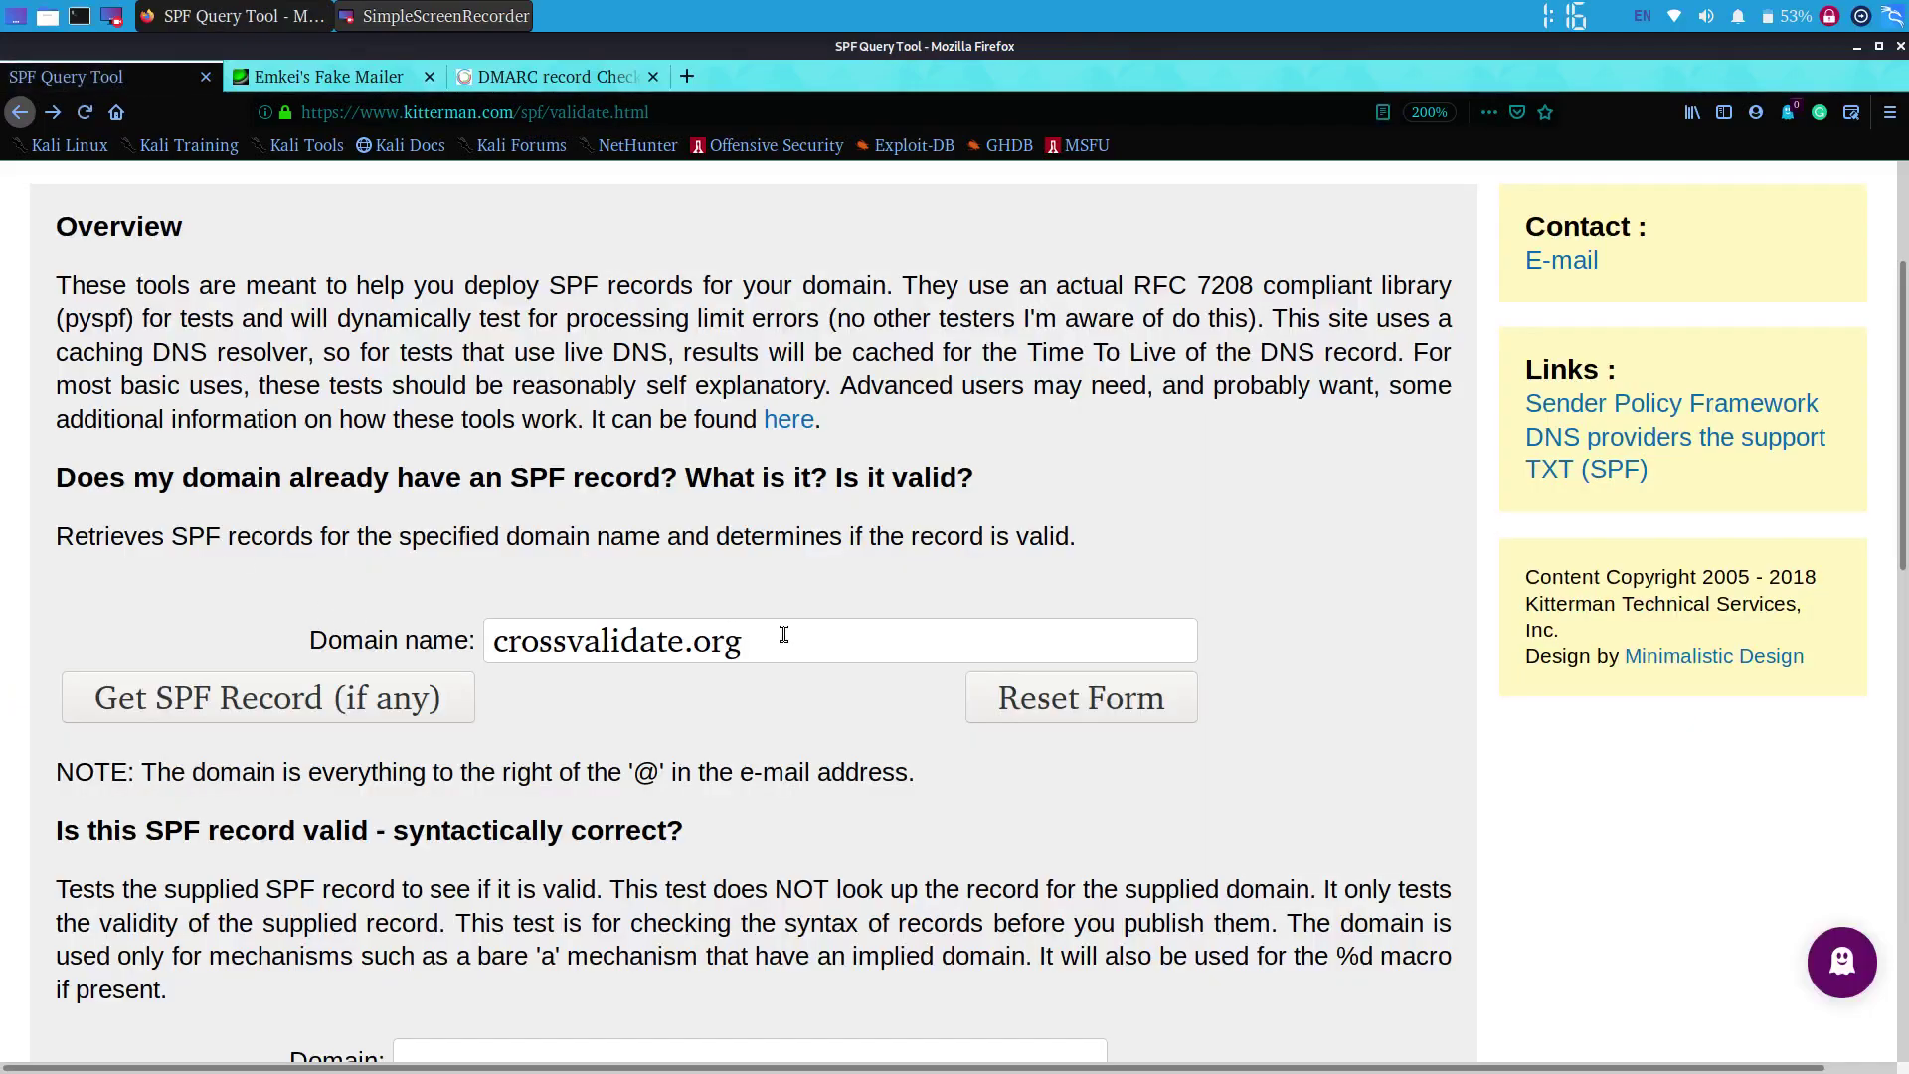
Step: Query zerodollarsecurity.in, finding a v=spf1 record ending in -all that passes validation
left_click(460, 629)
type("zer")
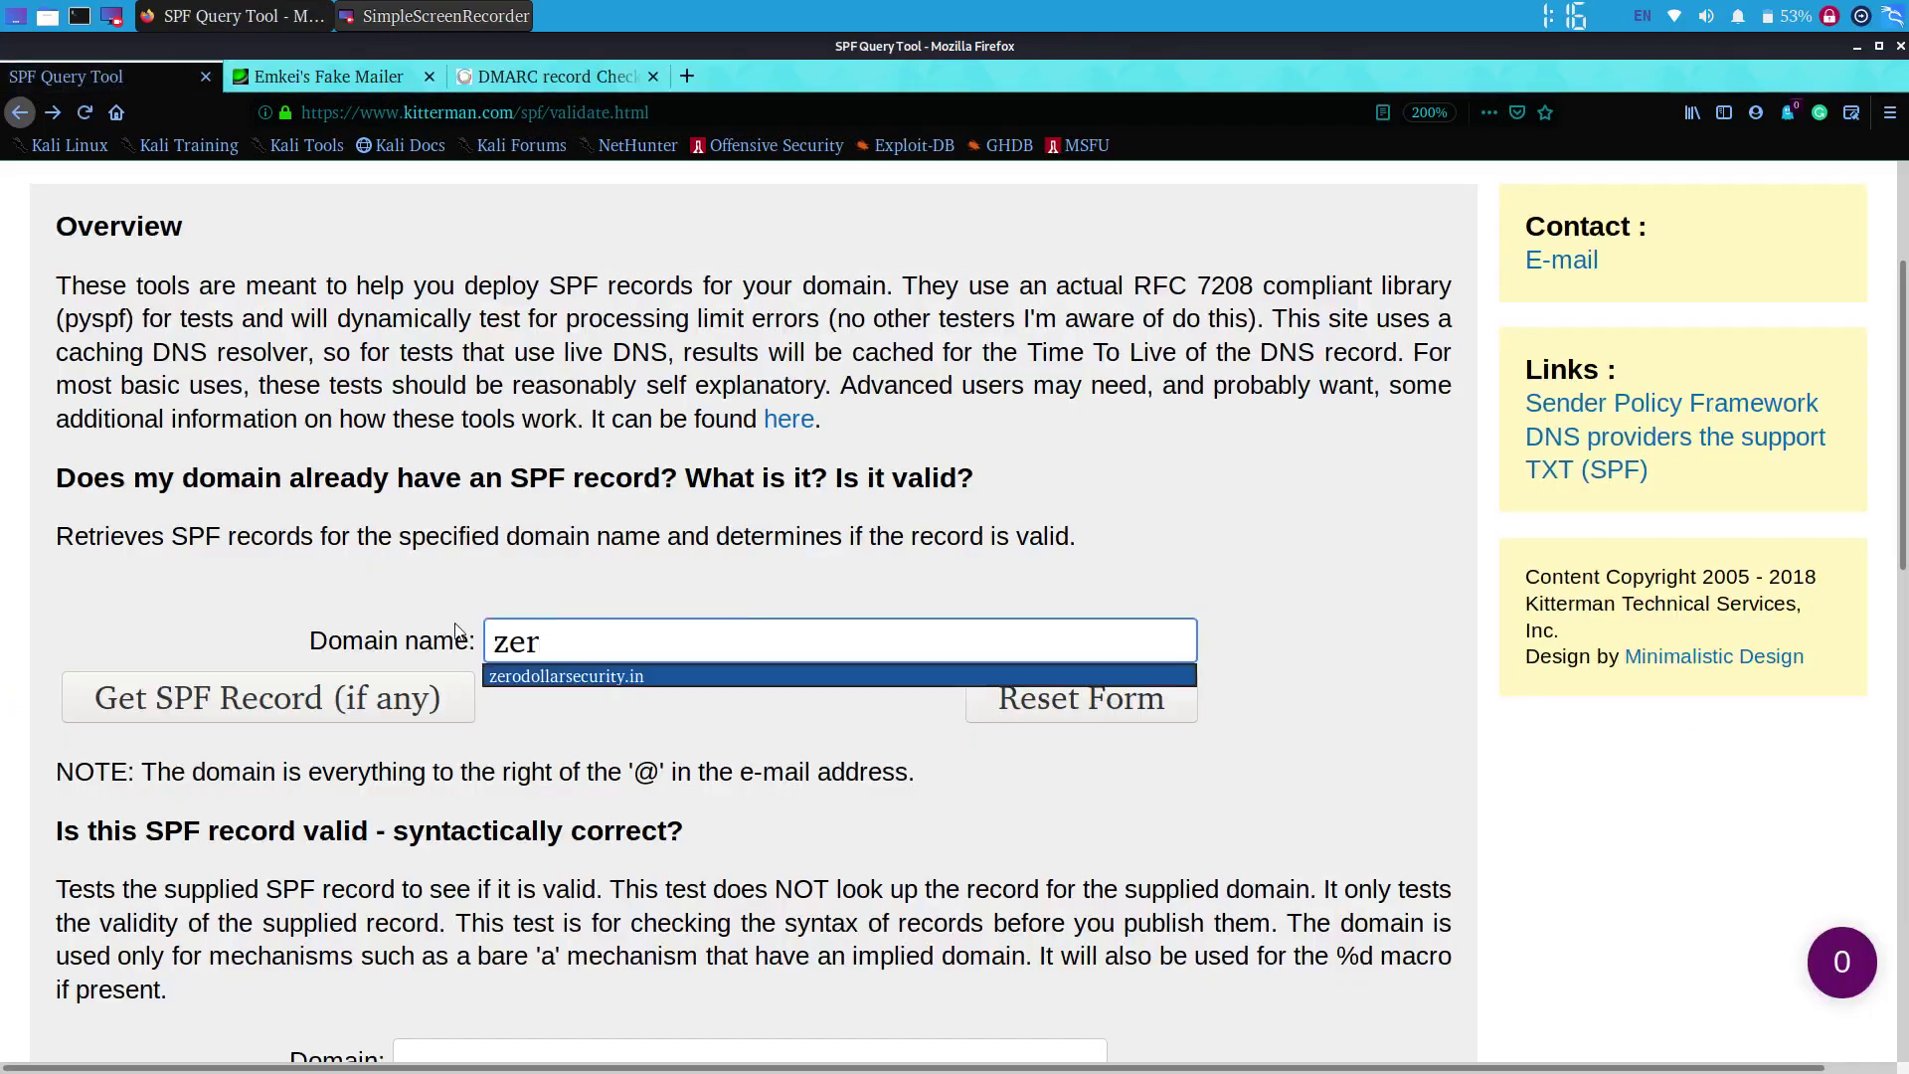
key("Down")
key("Return")
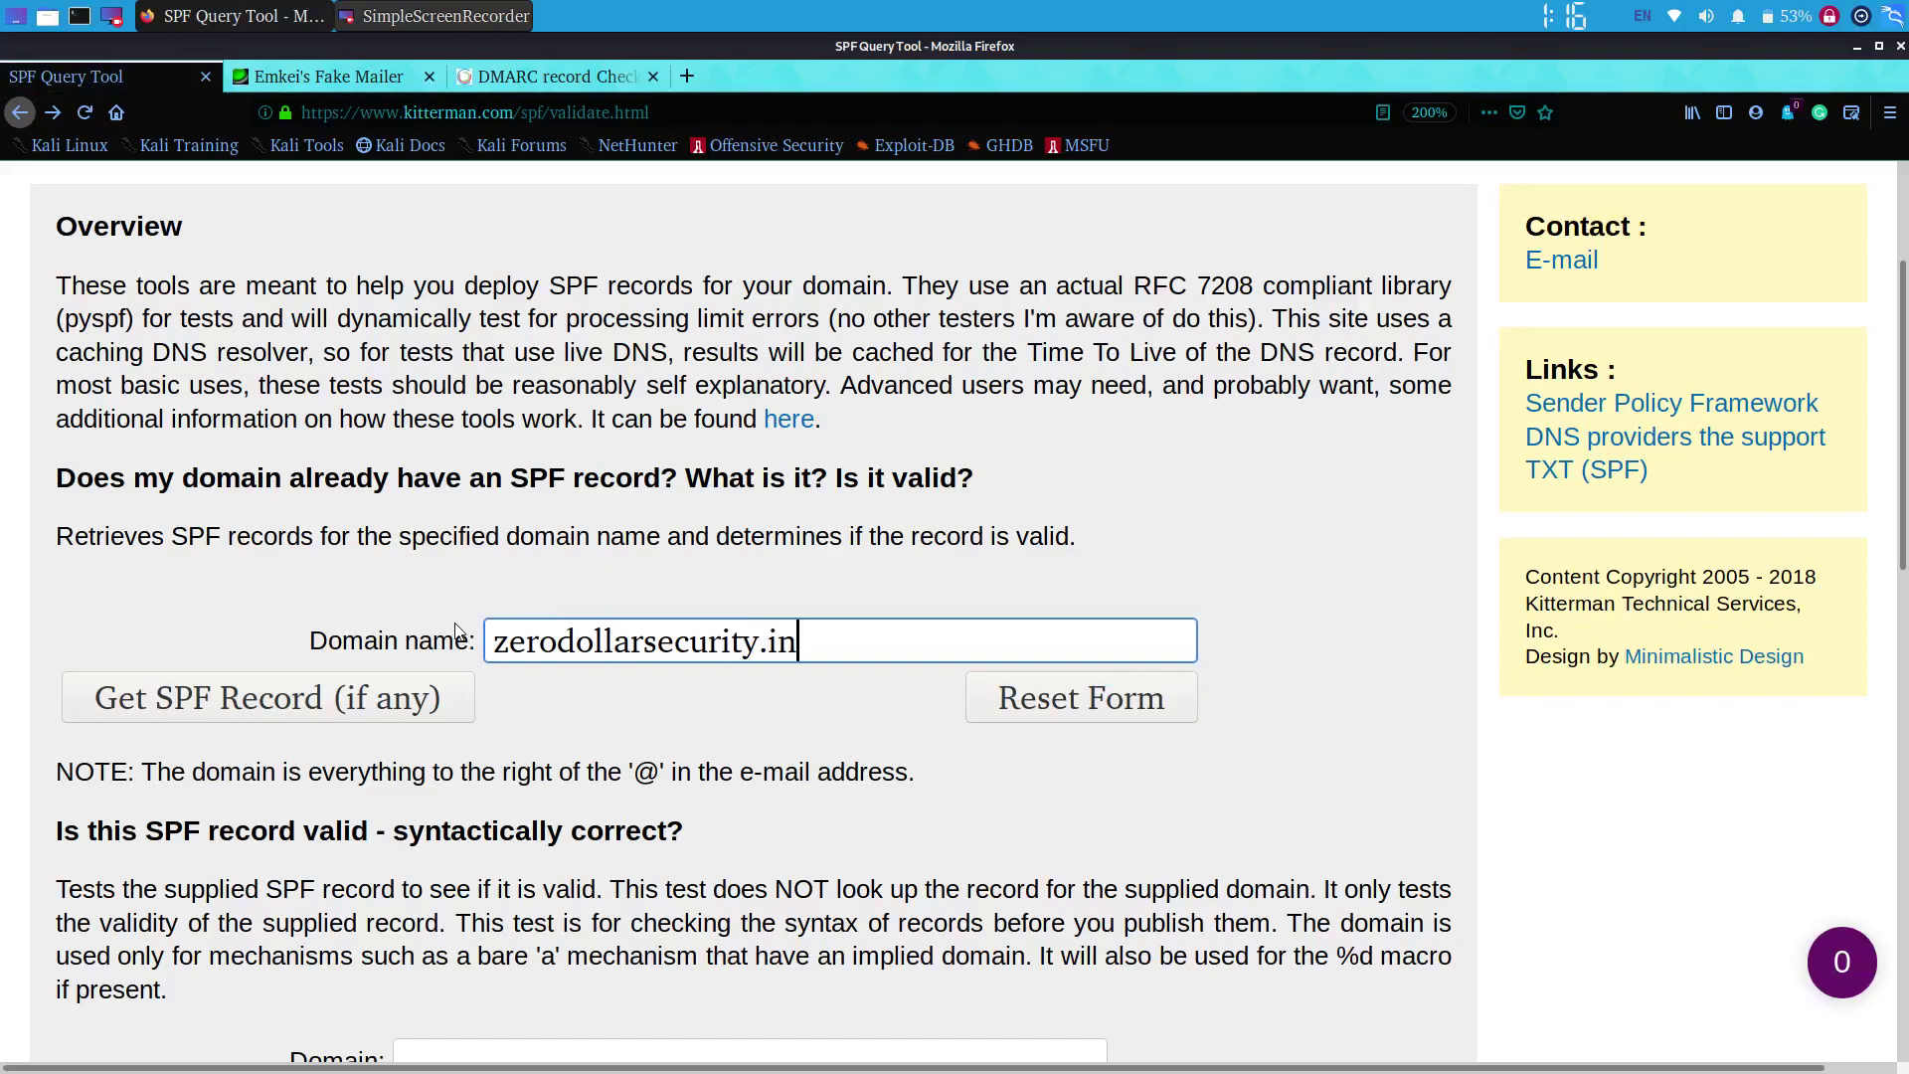
left_click(374, 698)
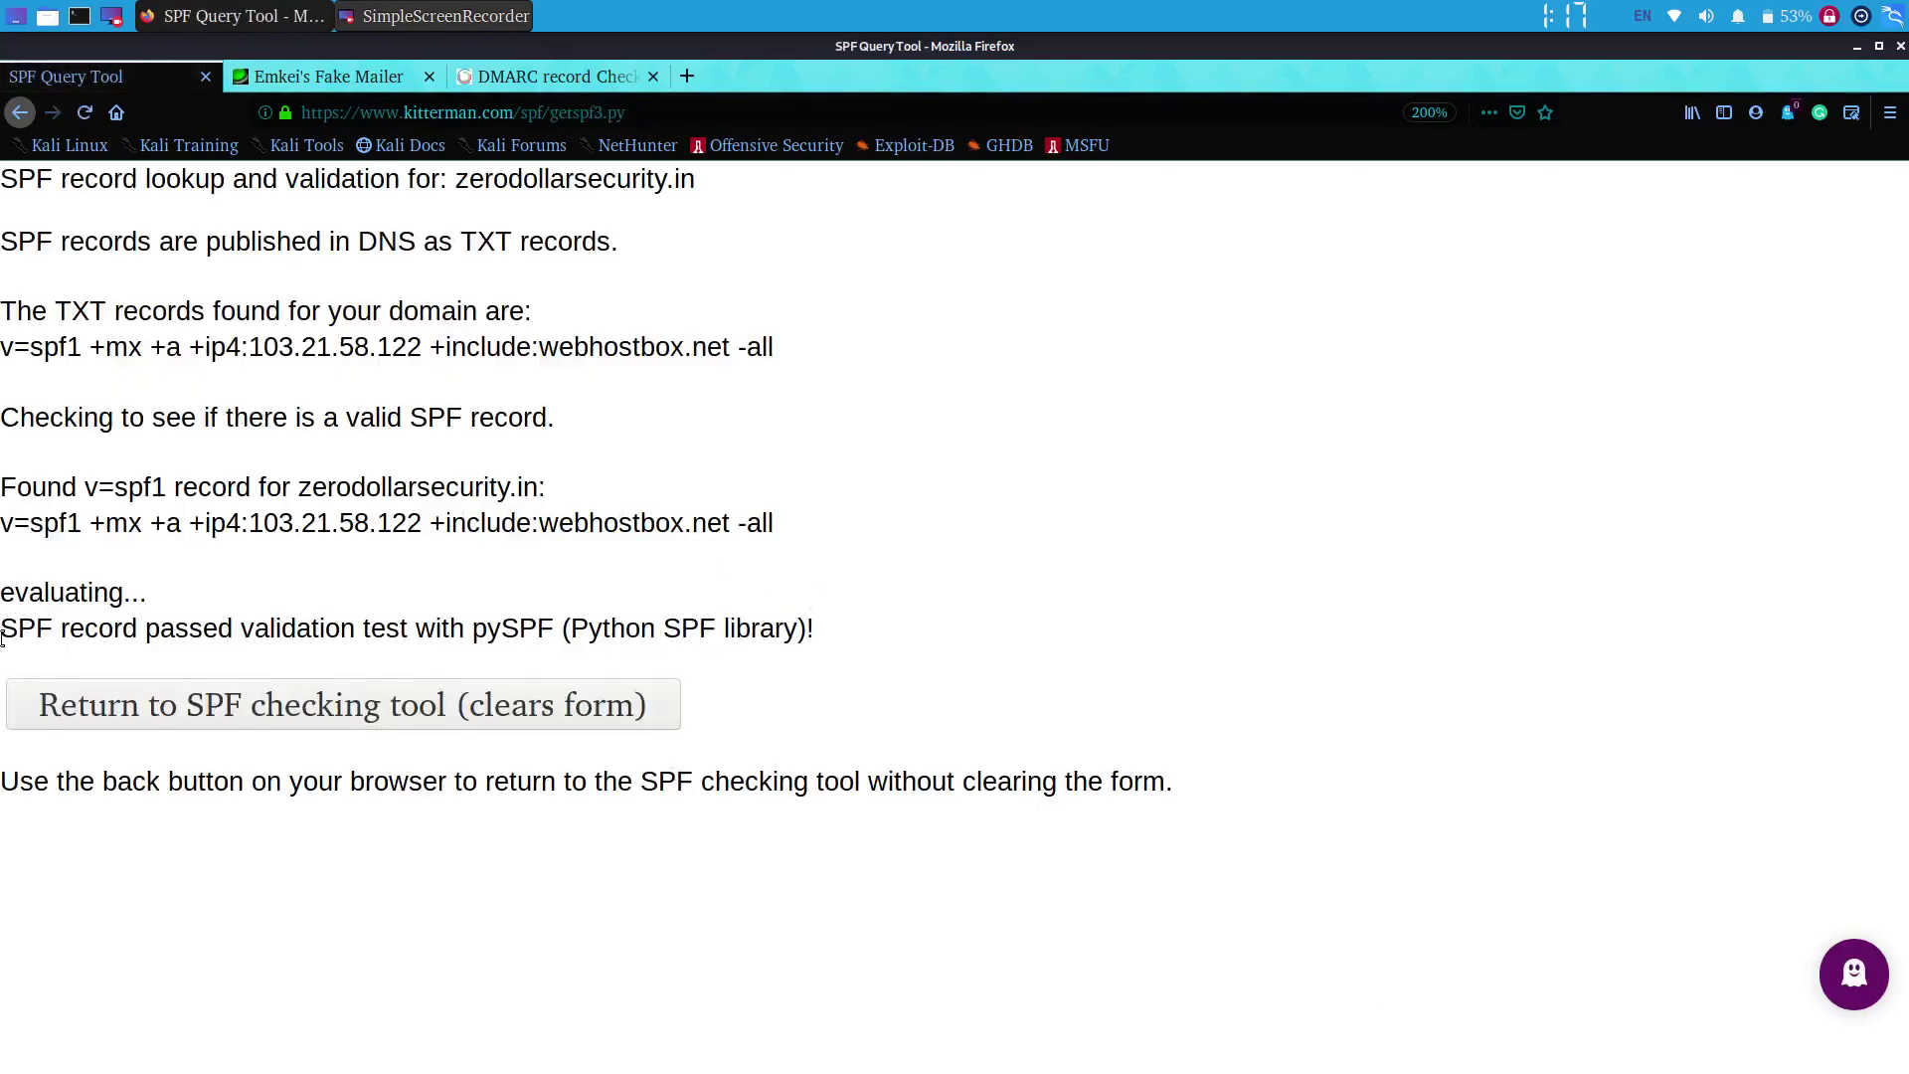
left_click_drag(2, 639, 556, 642)
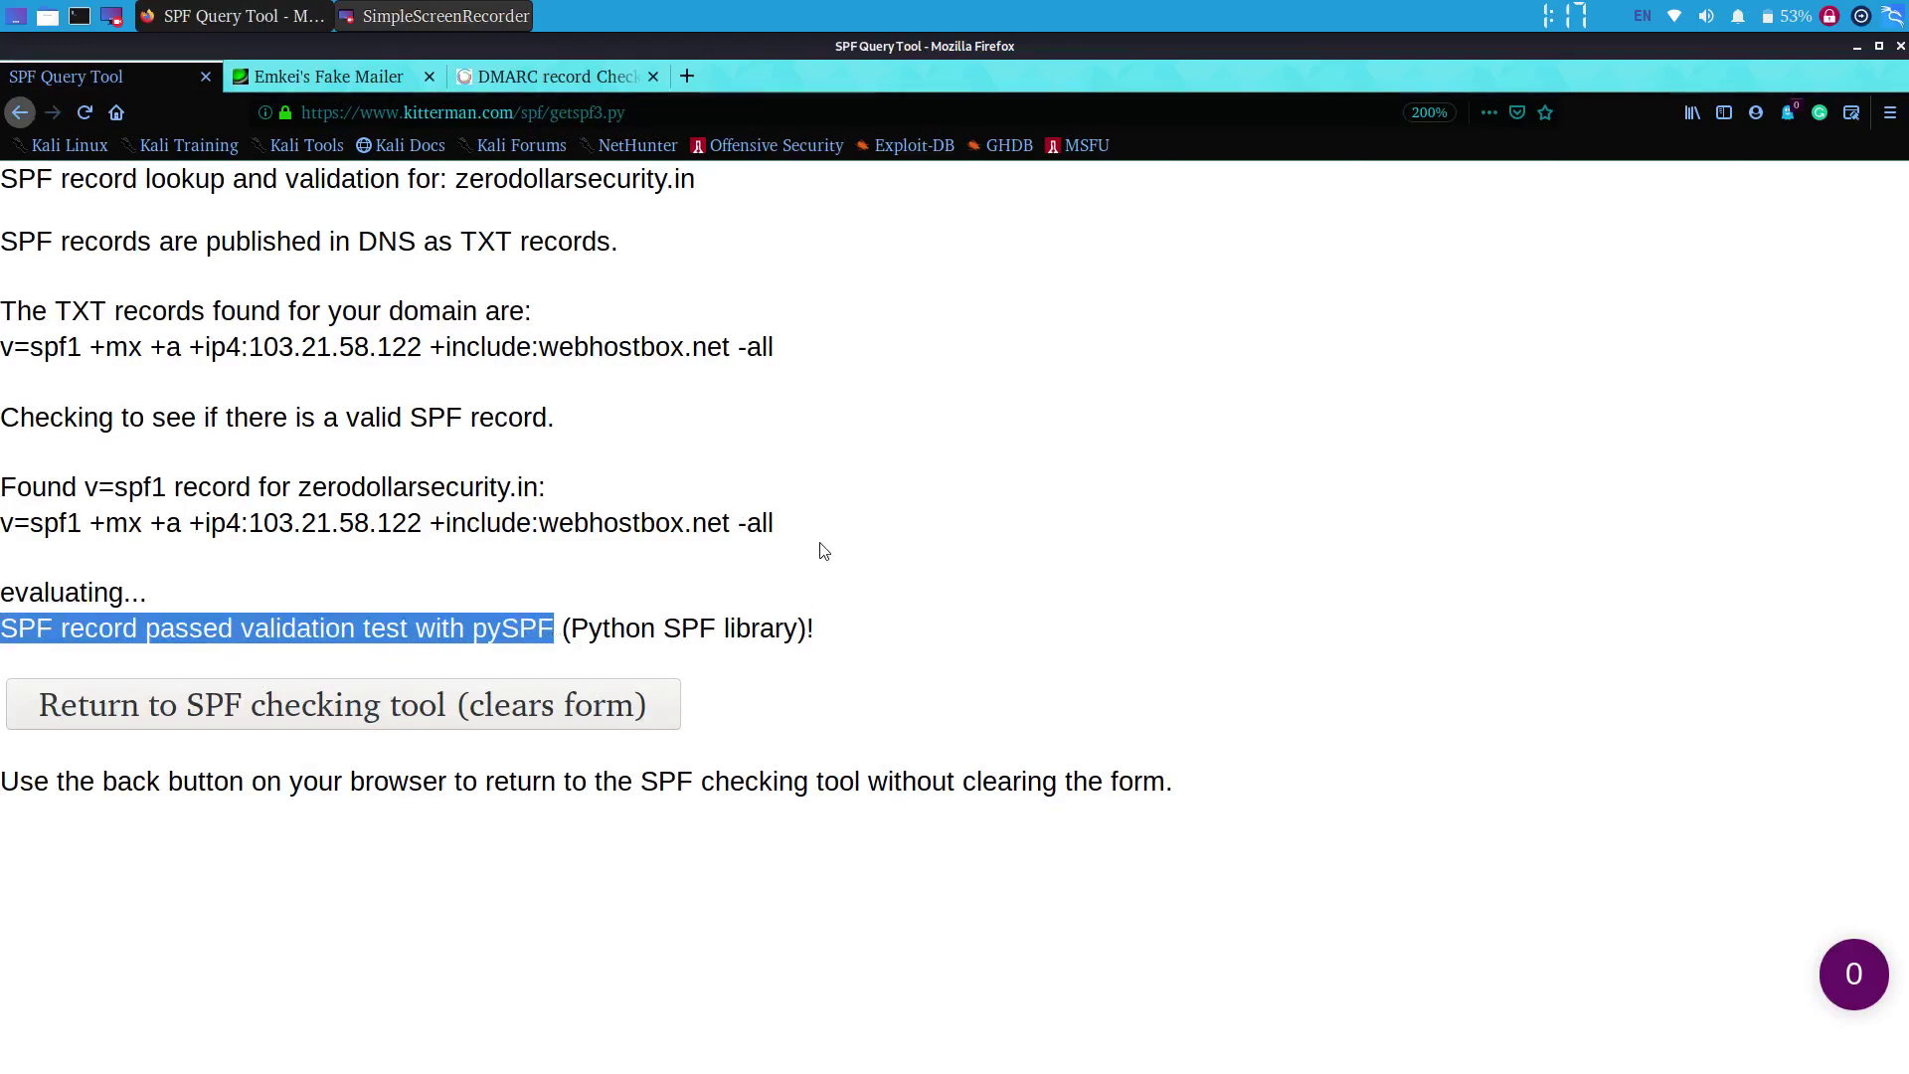
left_click_drag(793, 528, 3, 487)
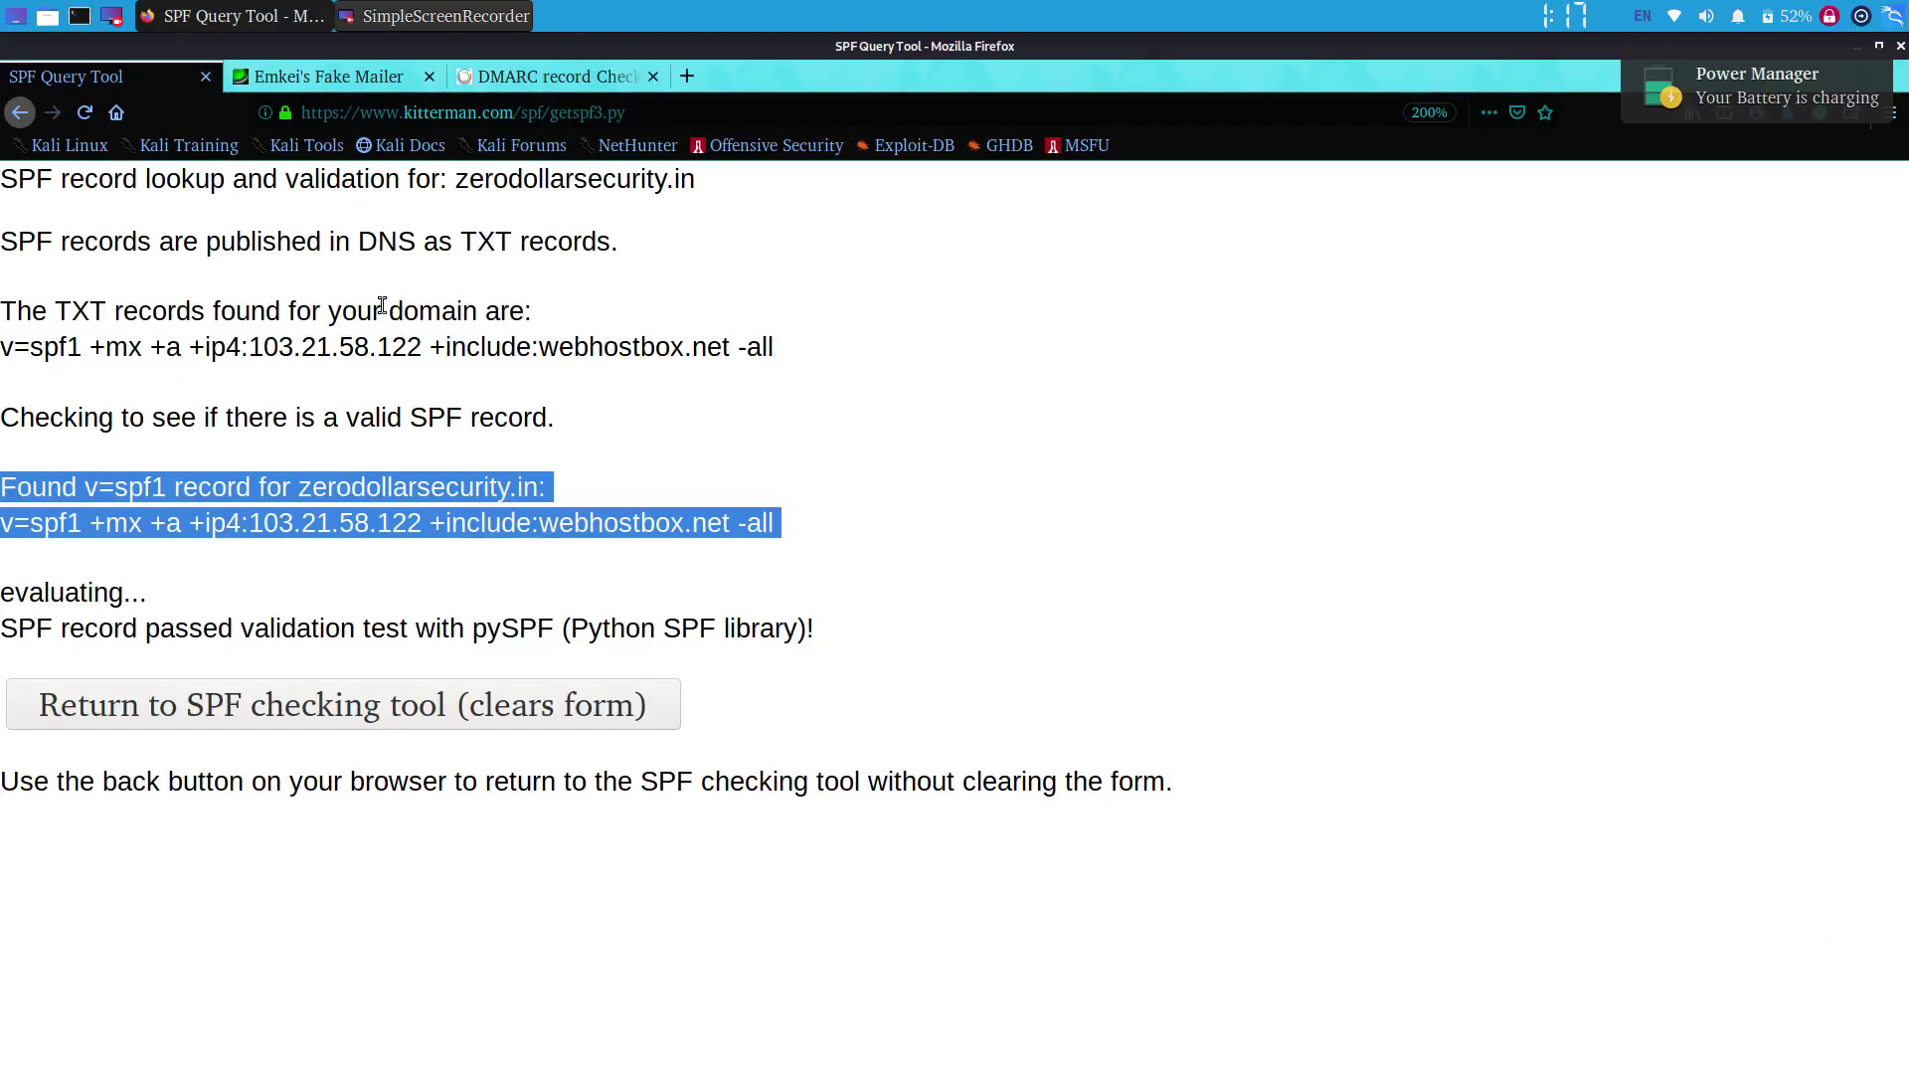
Step: Go to the DMARC Record Check page and bring its empty domain form into view
left_click(562, 72)
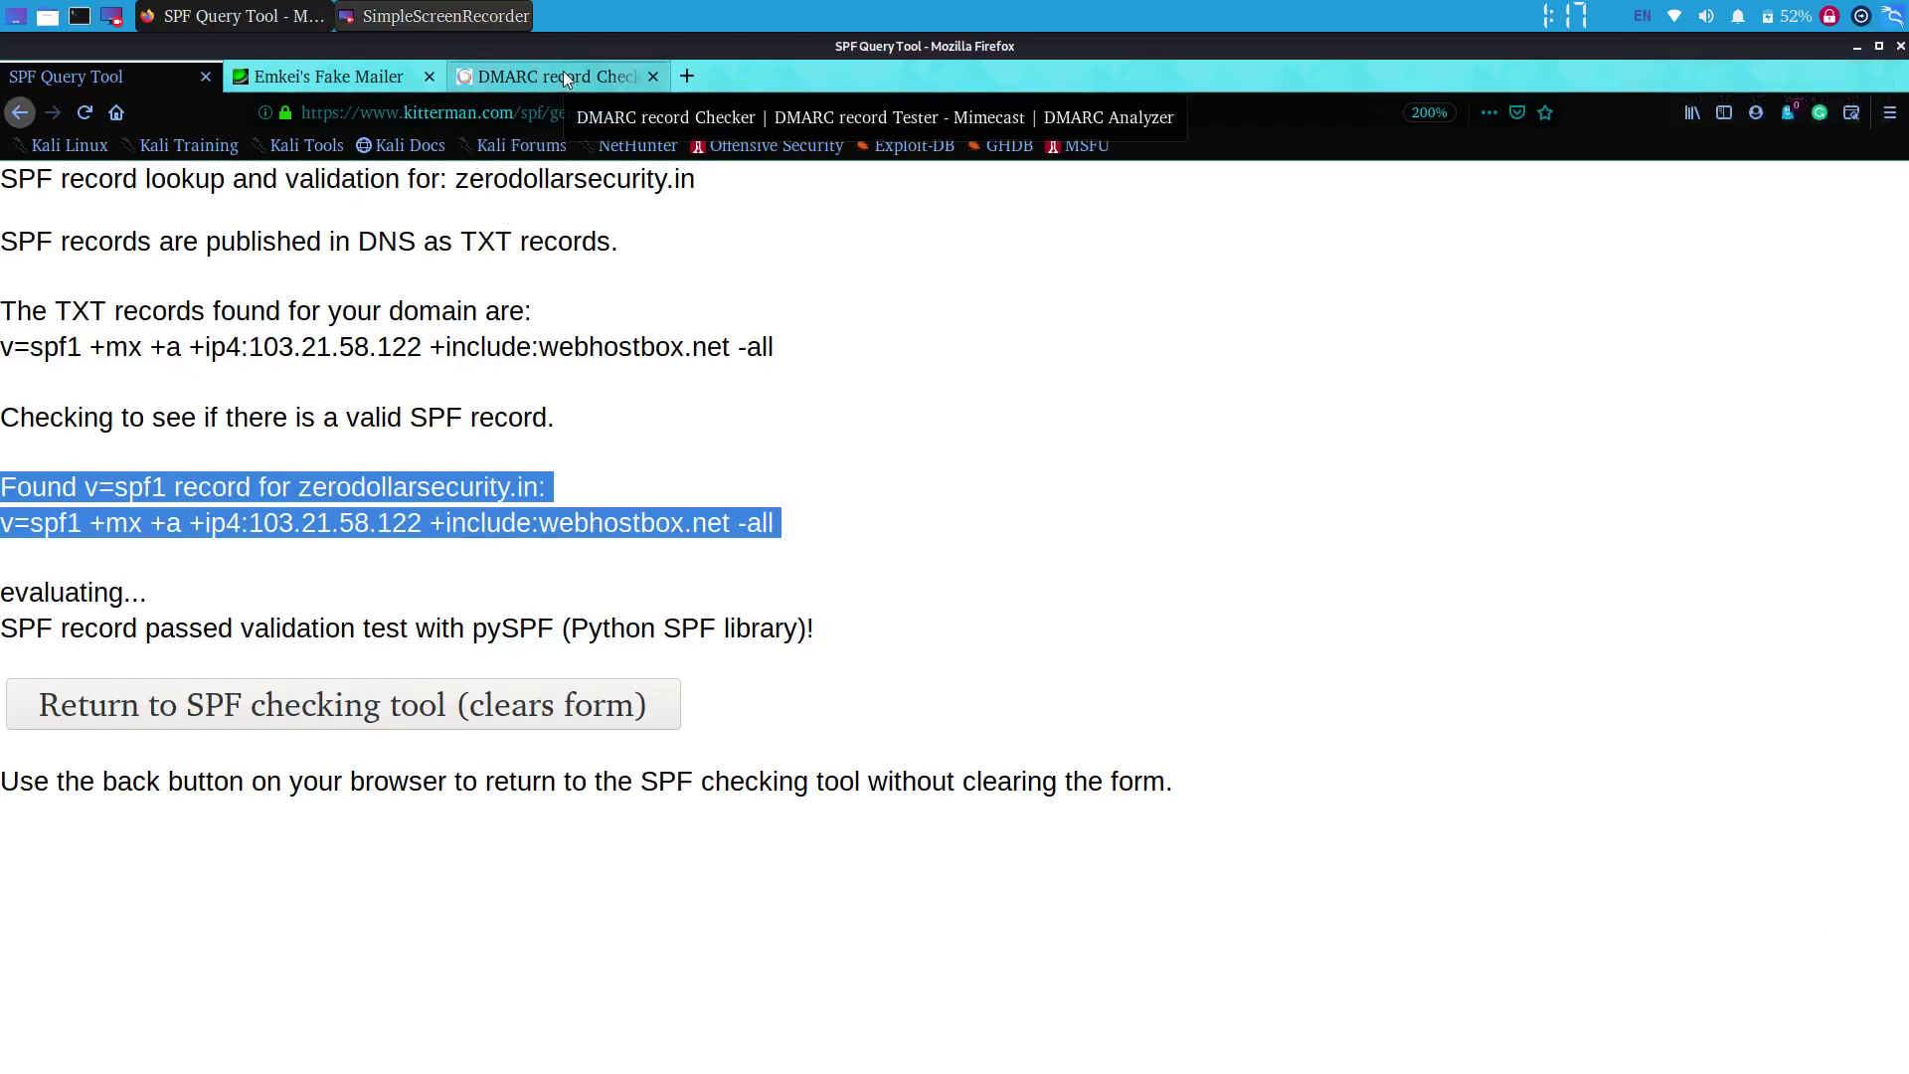
mouse_move(601, 283)
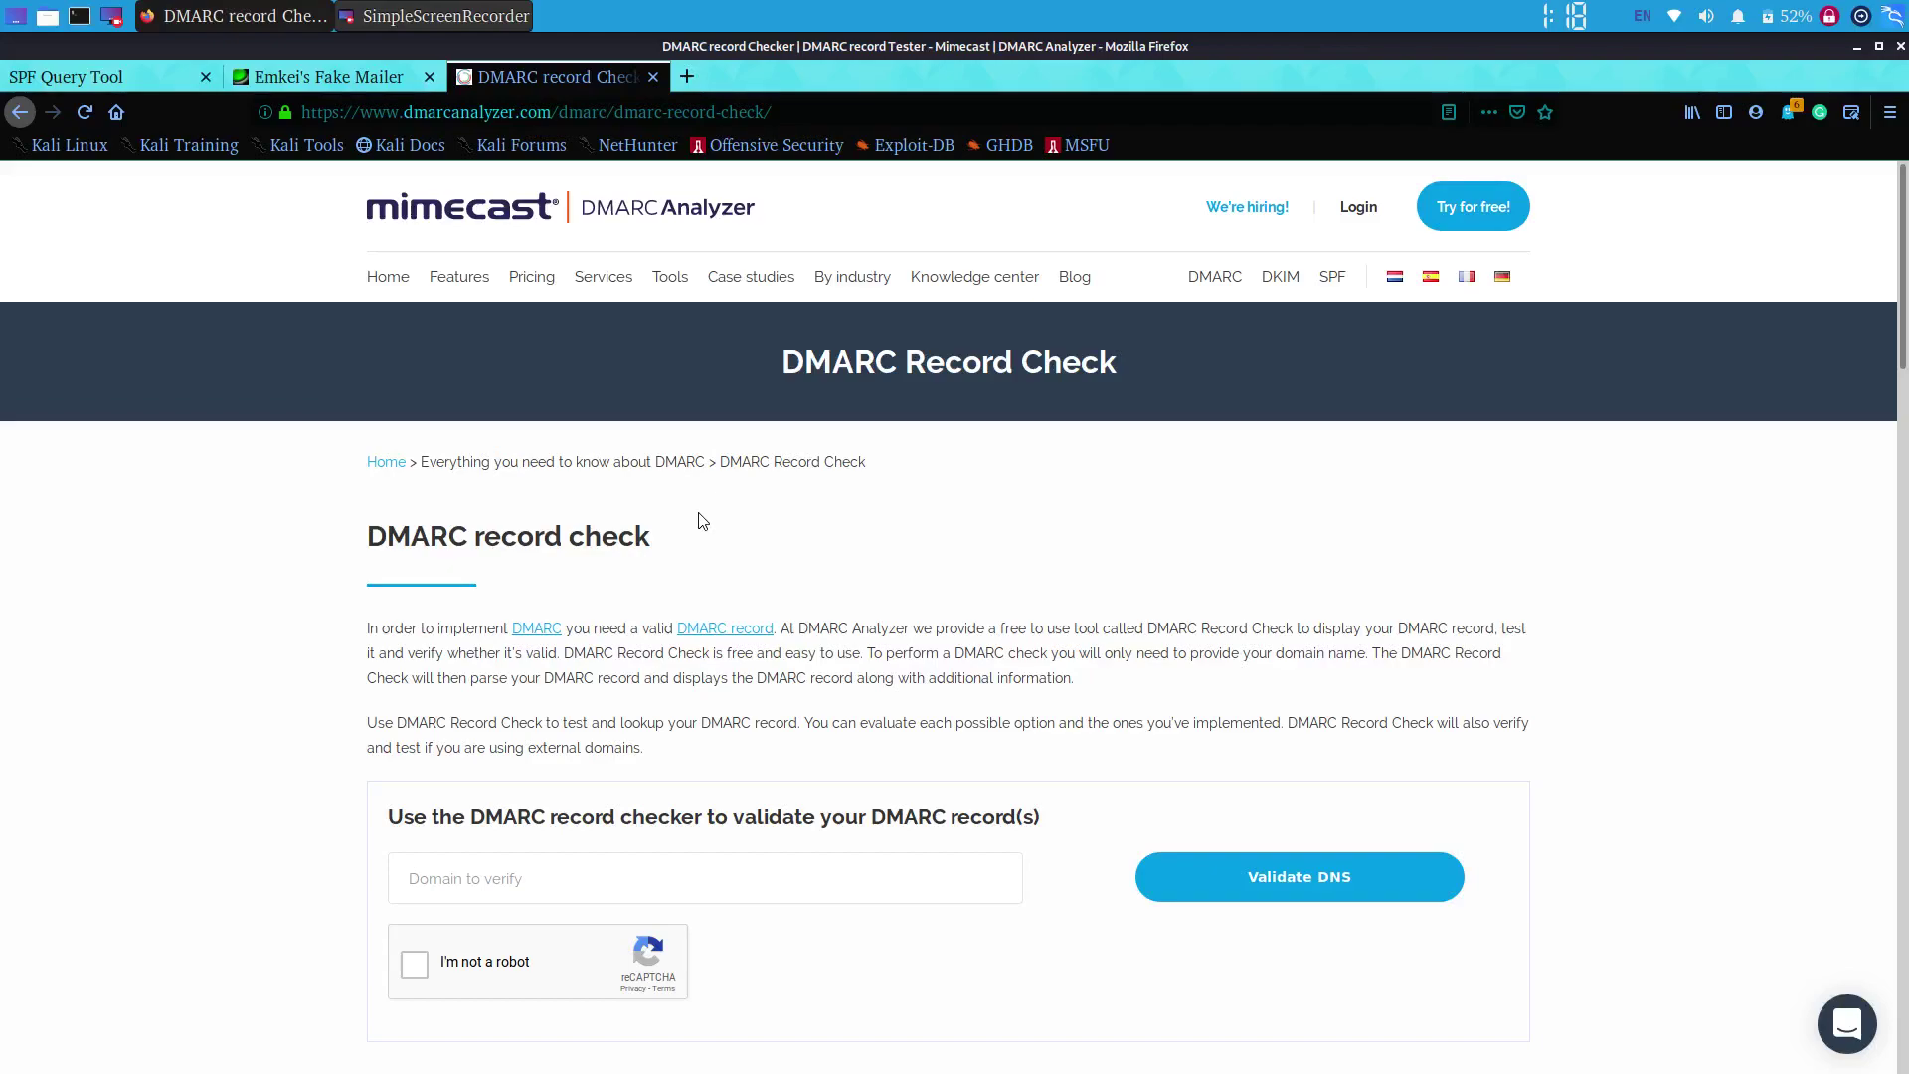
scroll(699, 520, "down", 2)
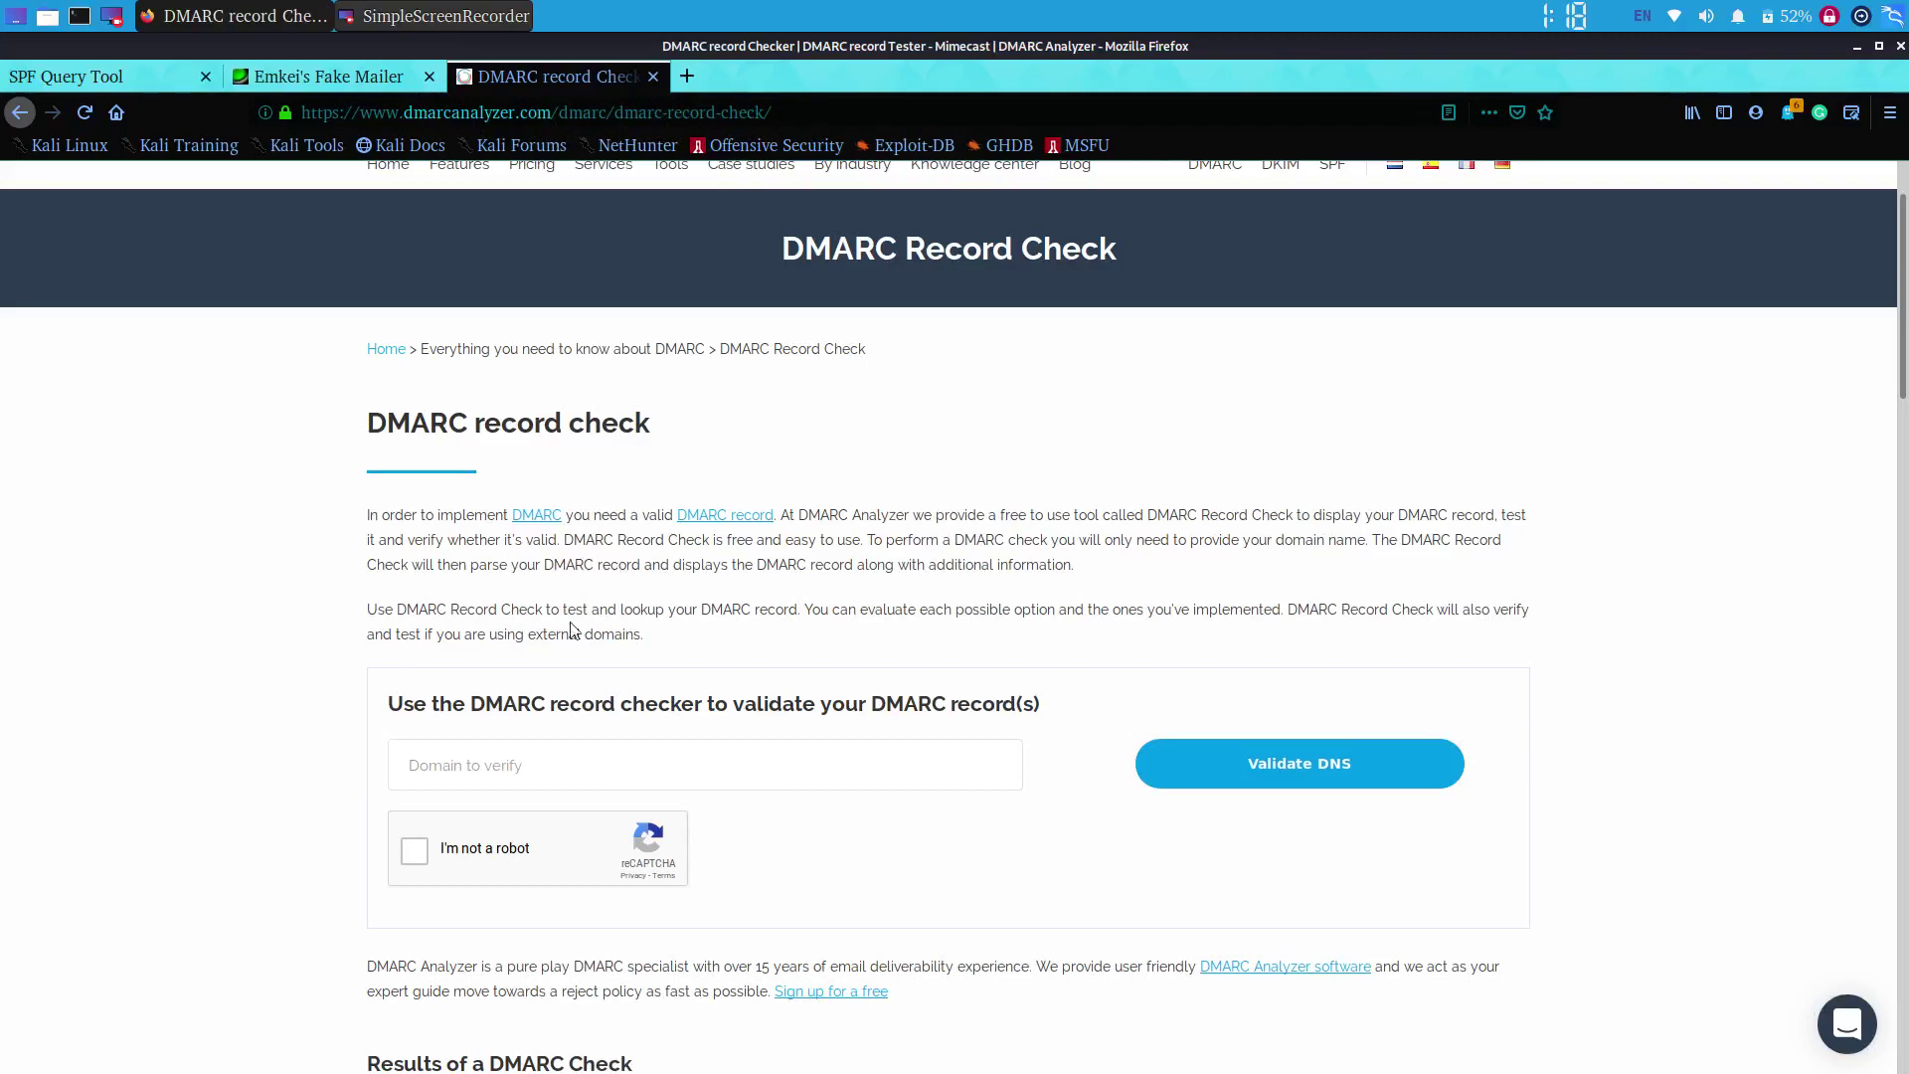
Step: Validate crossvalidate.org after the reCAPTCHA; the result reports no DMARC record found
left_click(494, 776)
type("crossvalidate.org")
left_click(414, 858)
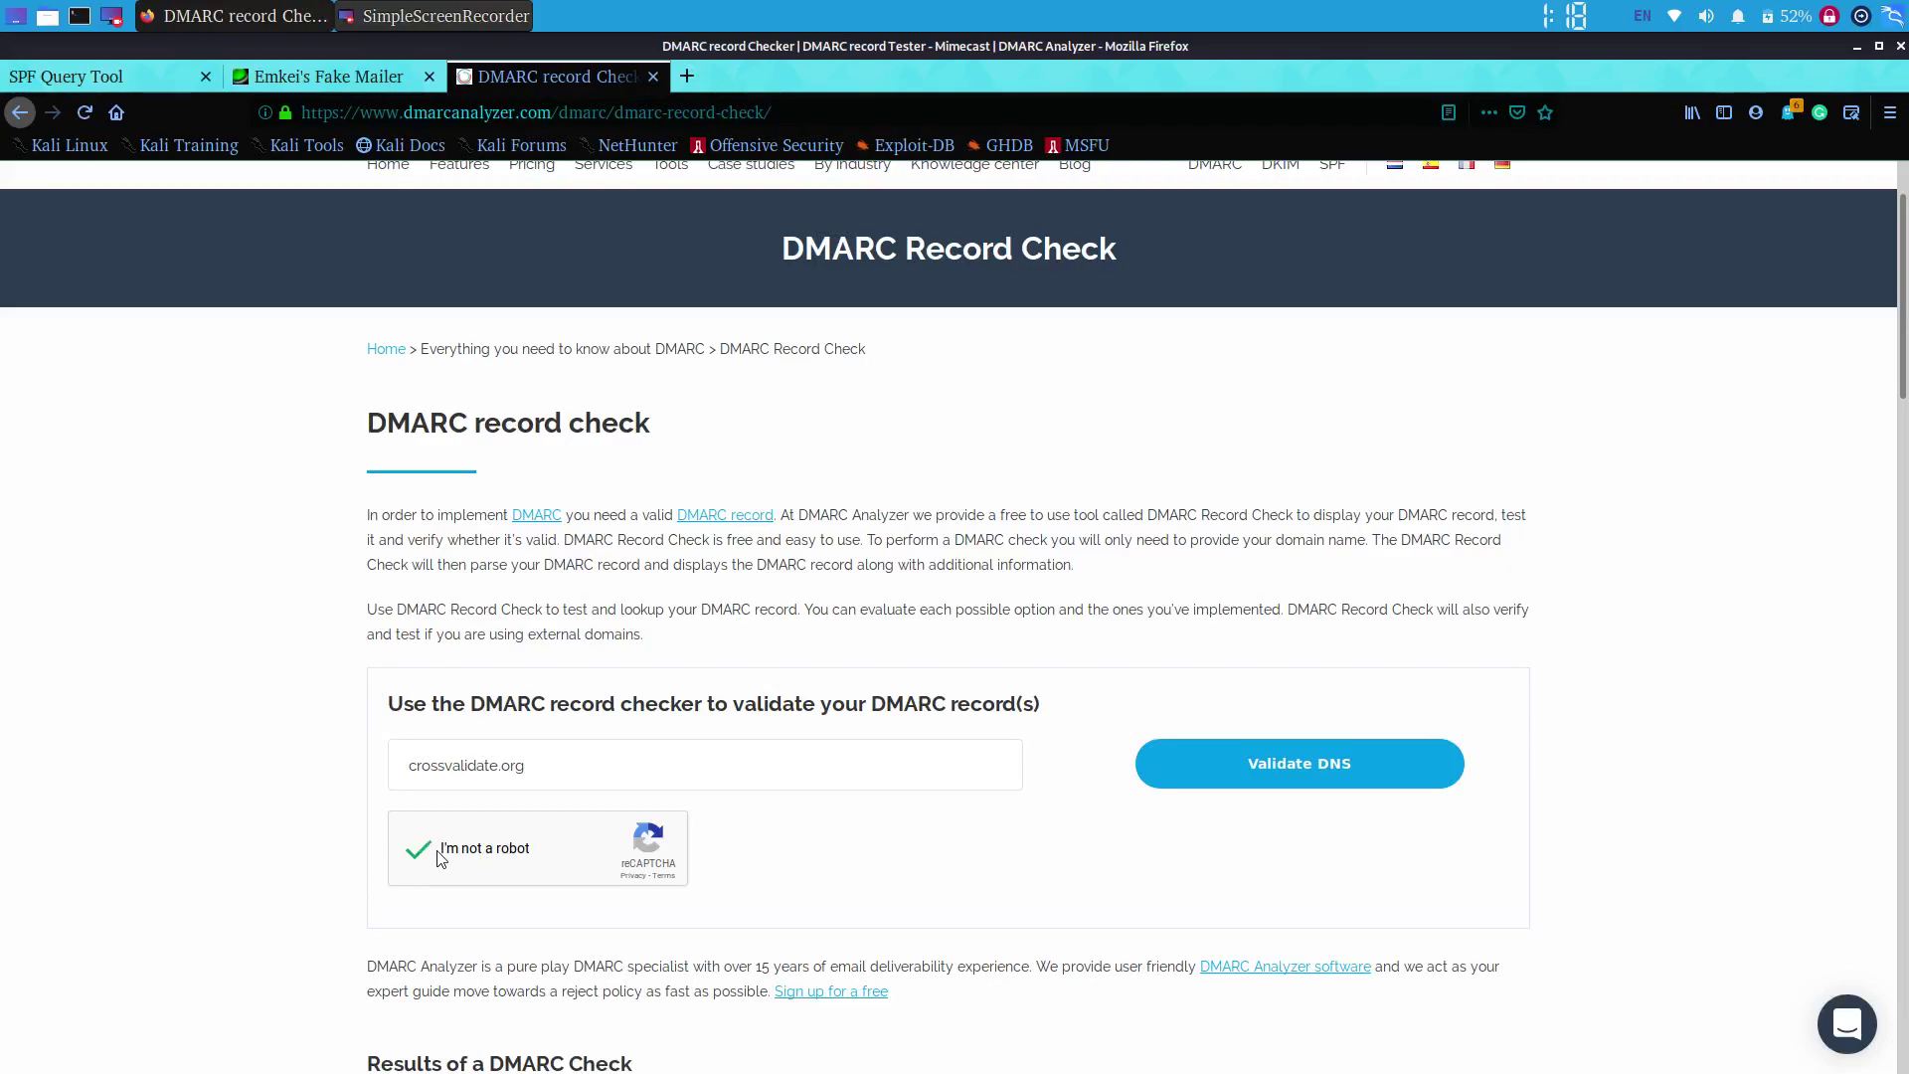
left_click(1334, 766)
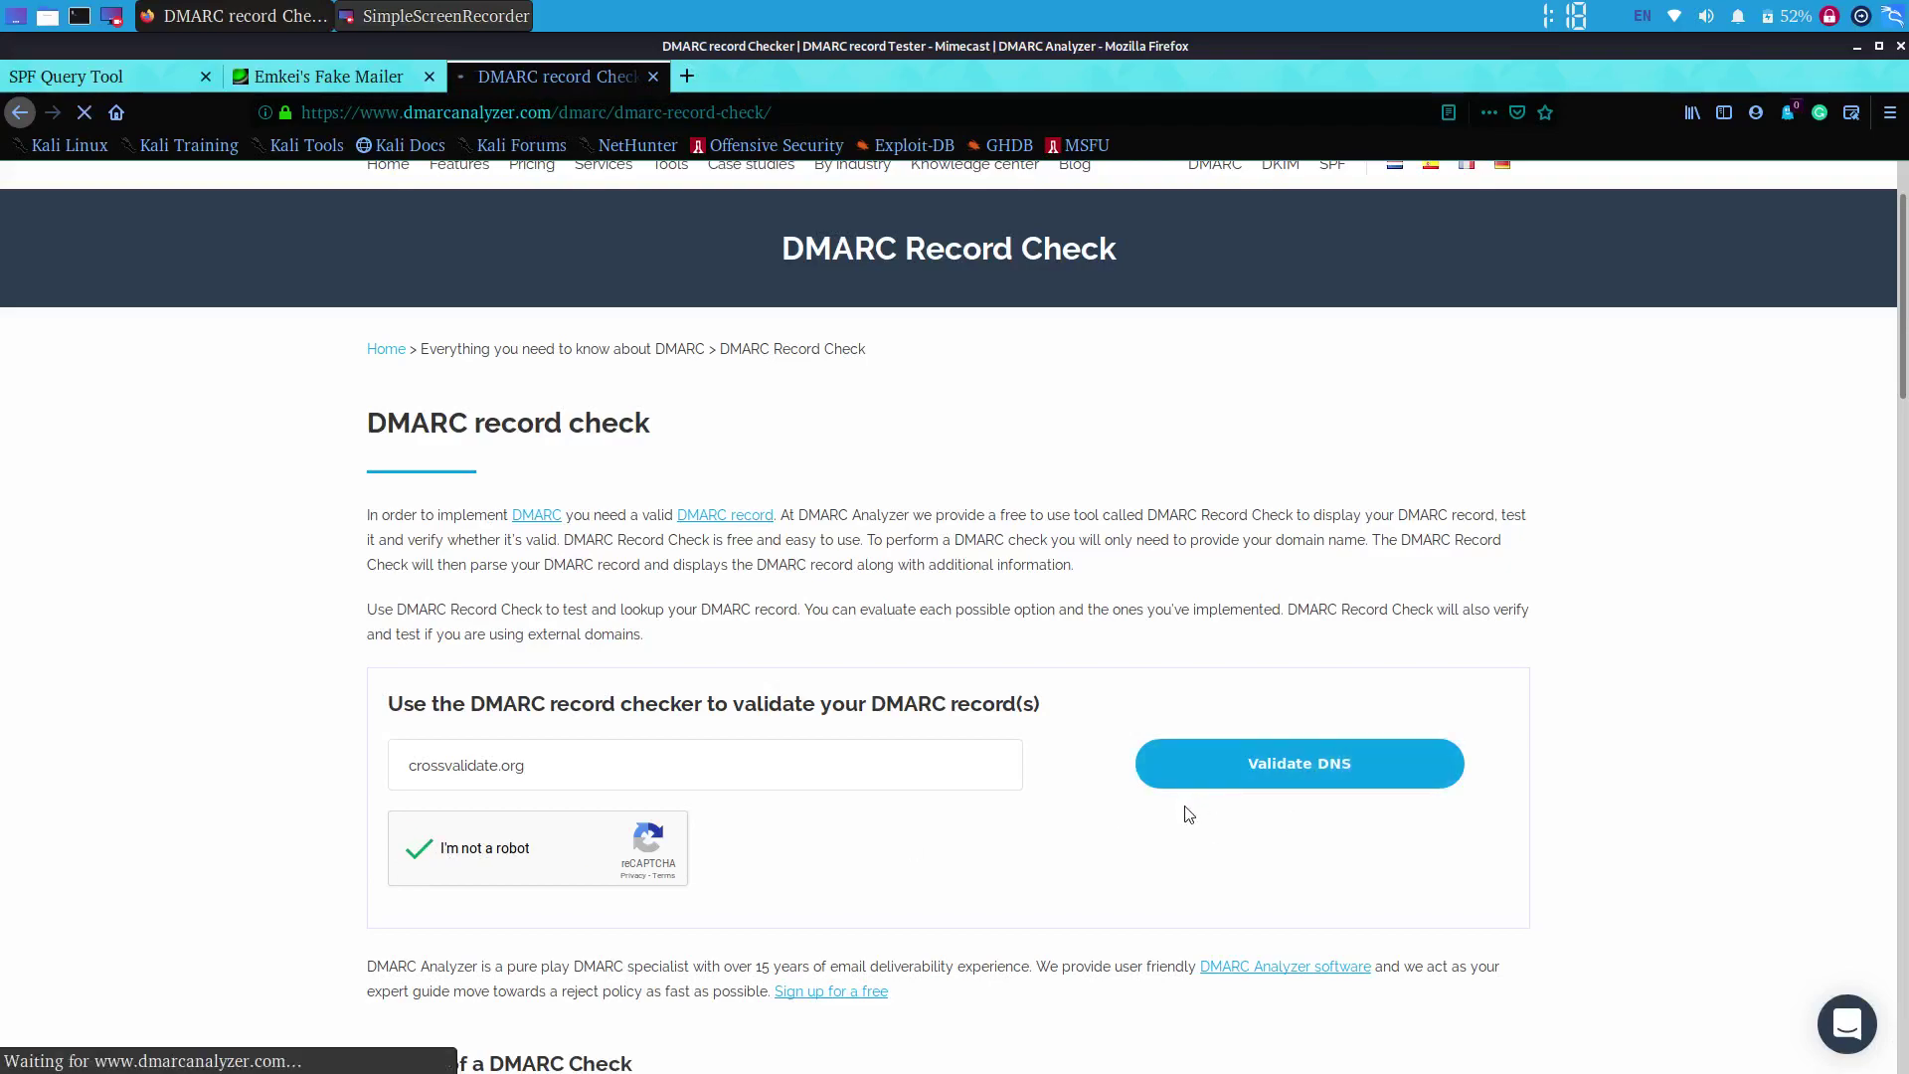
scroll(1185, 809, "down", 4)
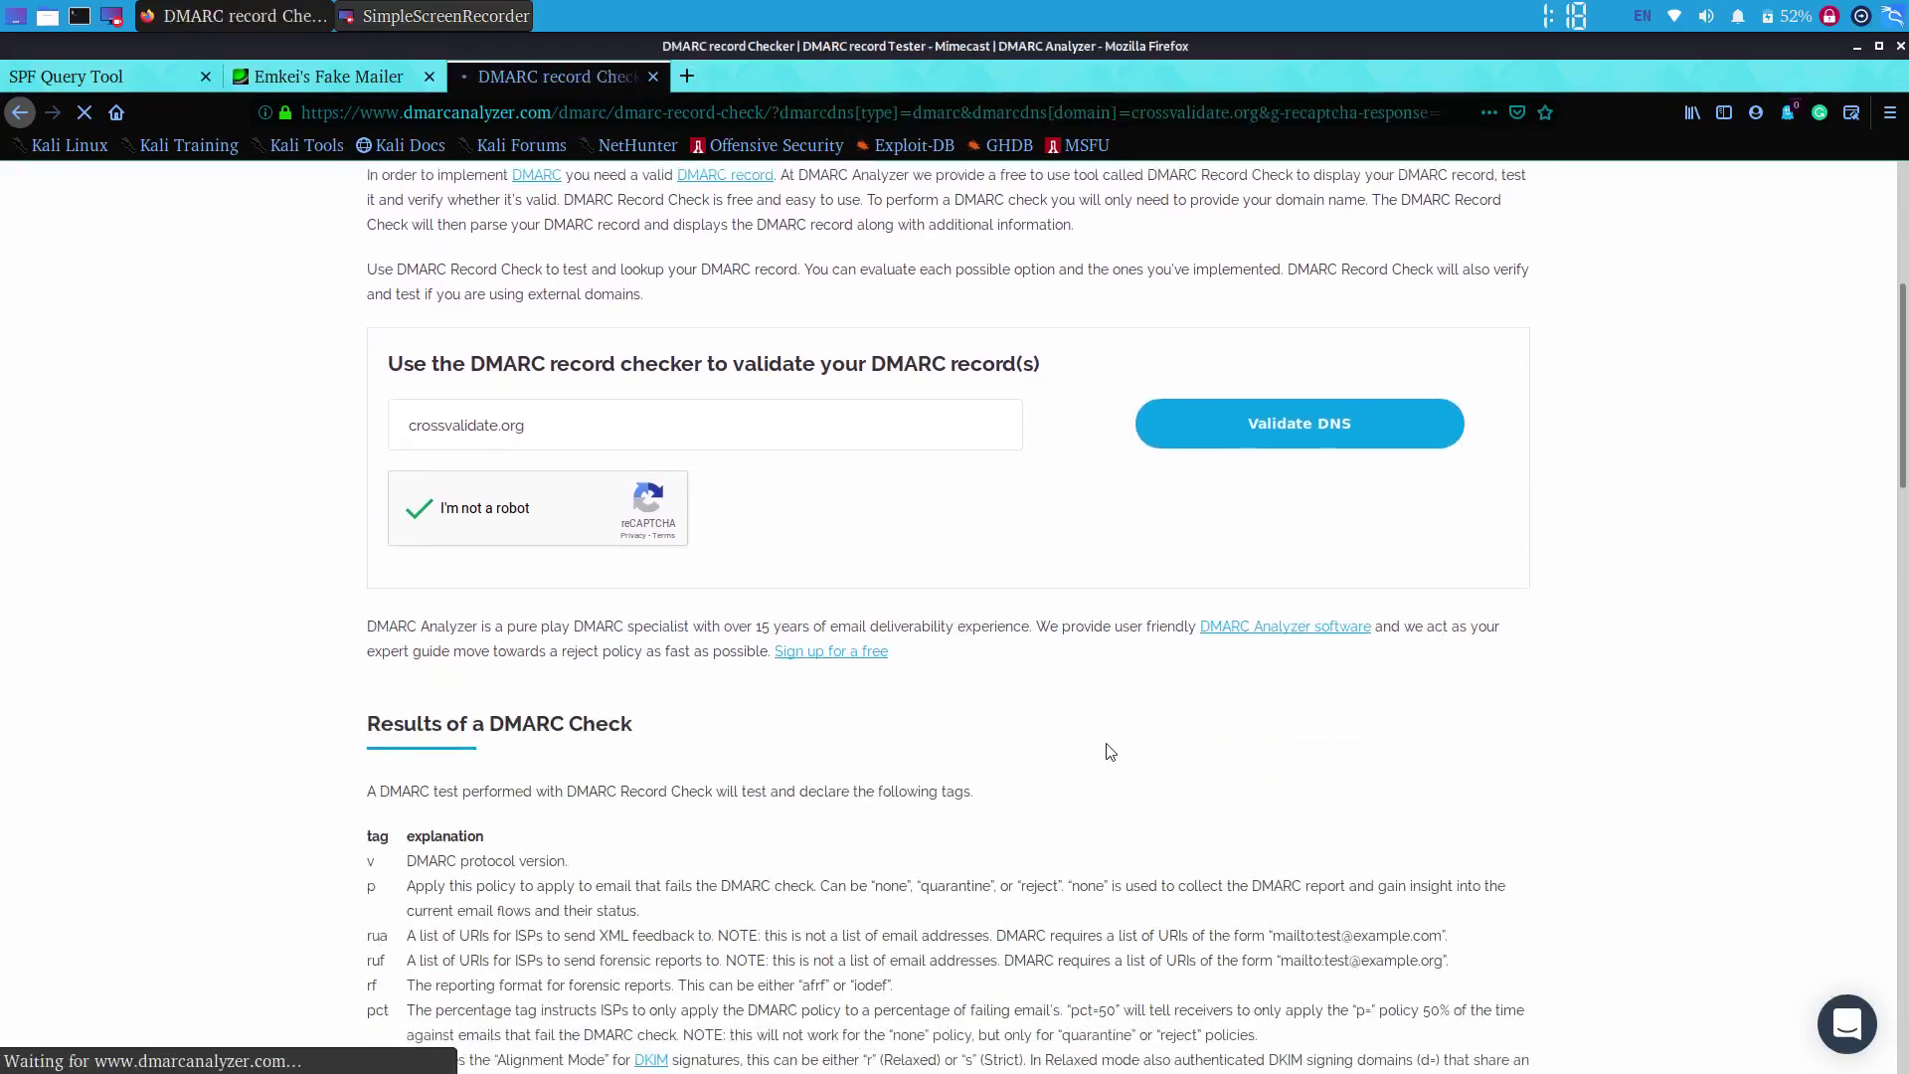
scroll(921, 589, "down", 4)
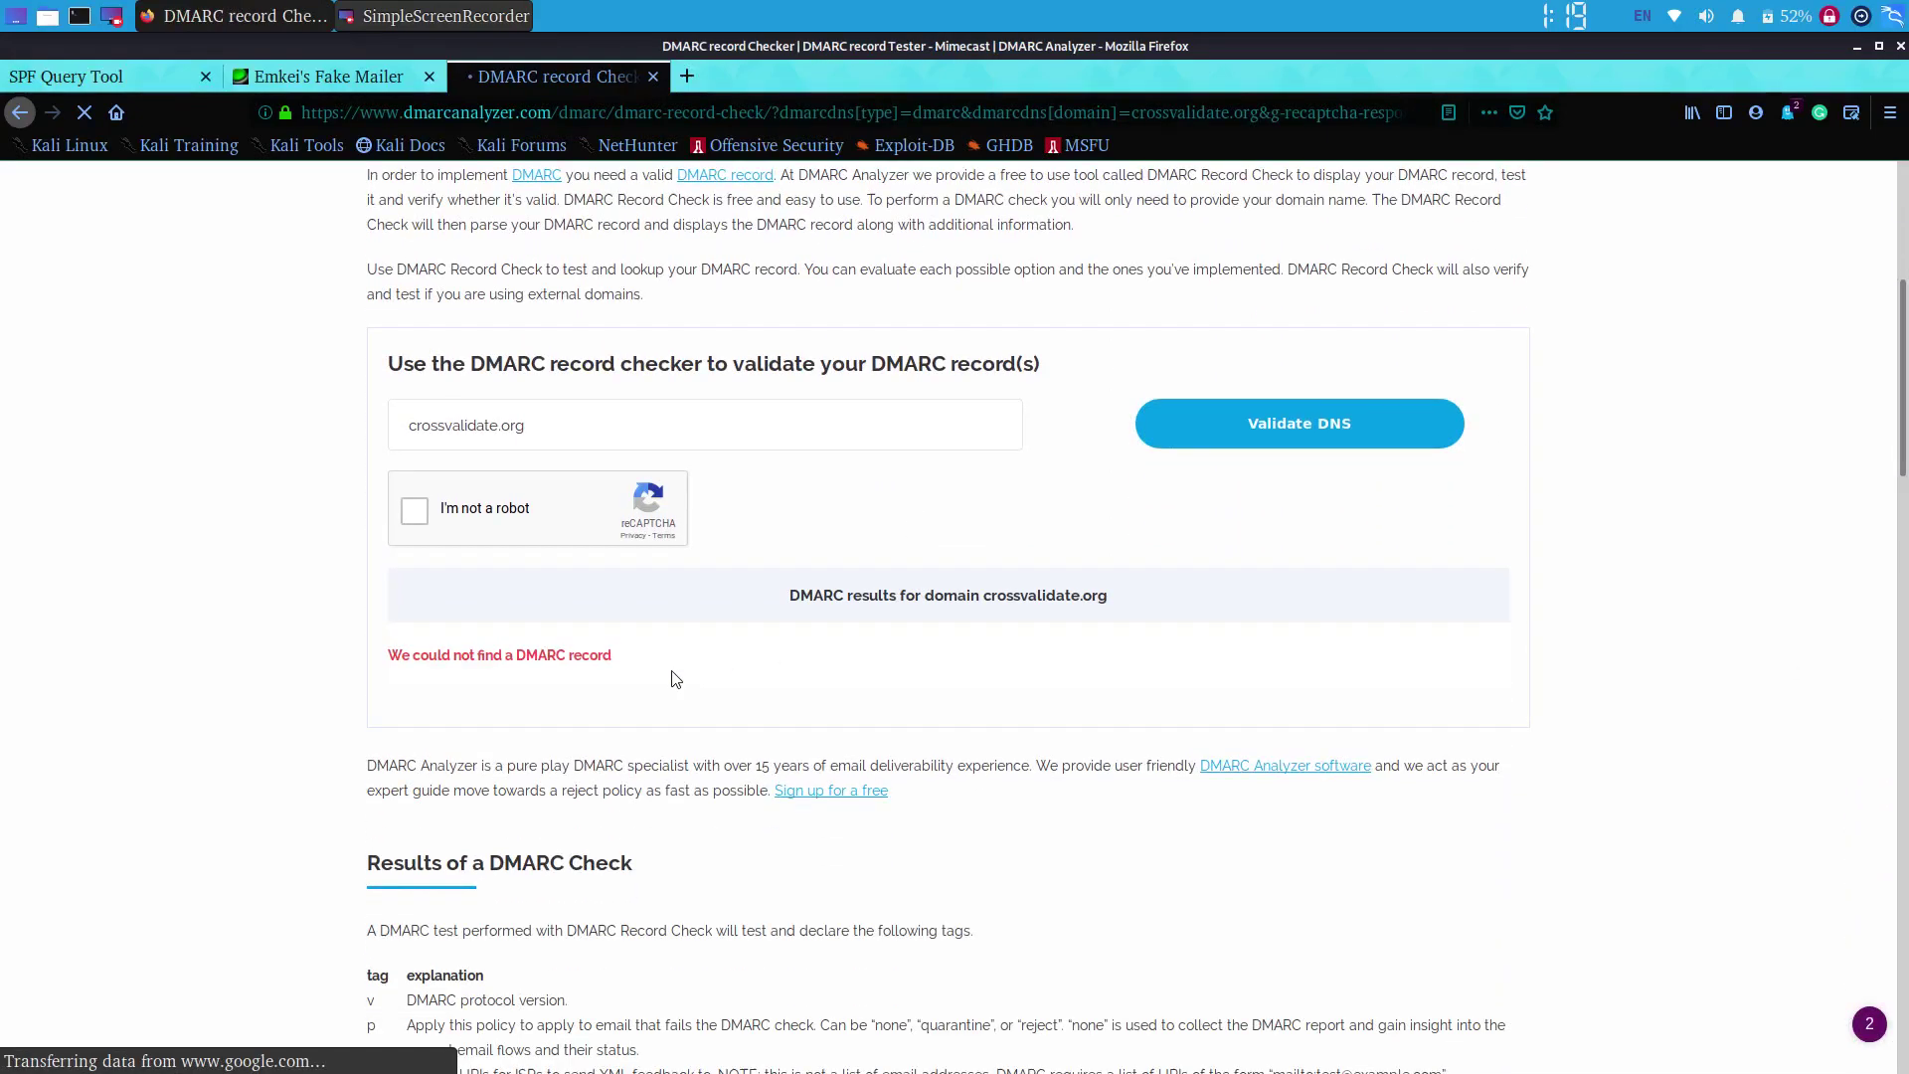
left_click_drag(387, 656, 637, 664)
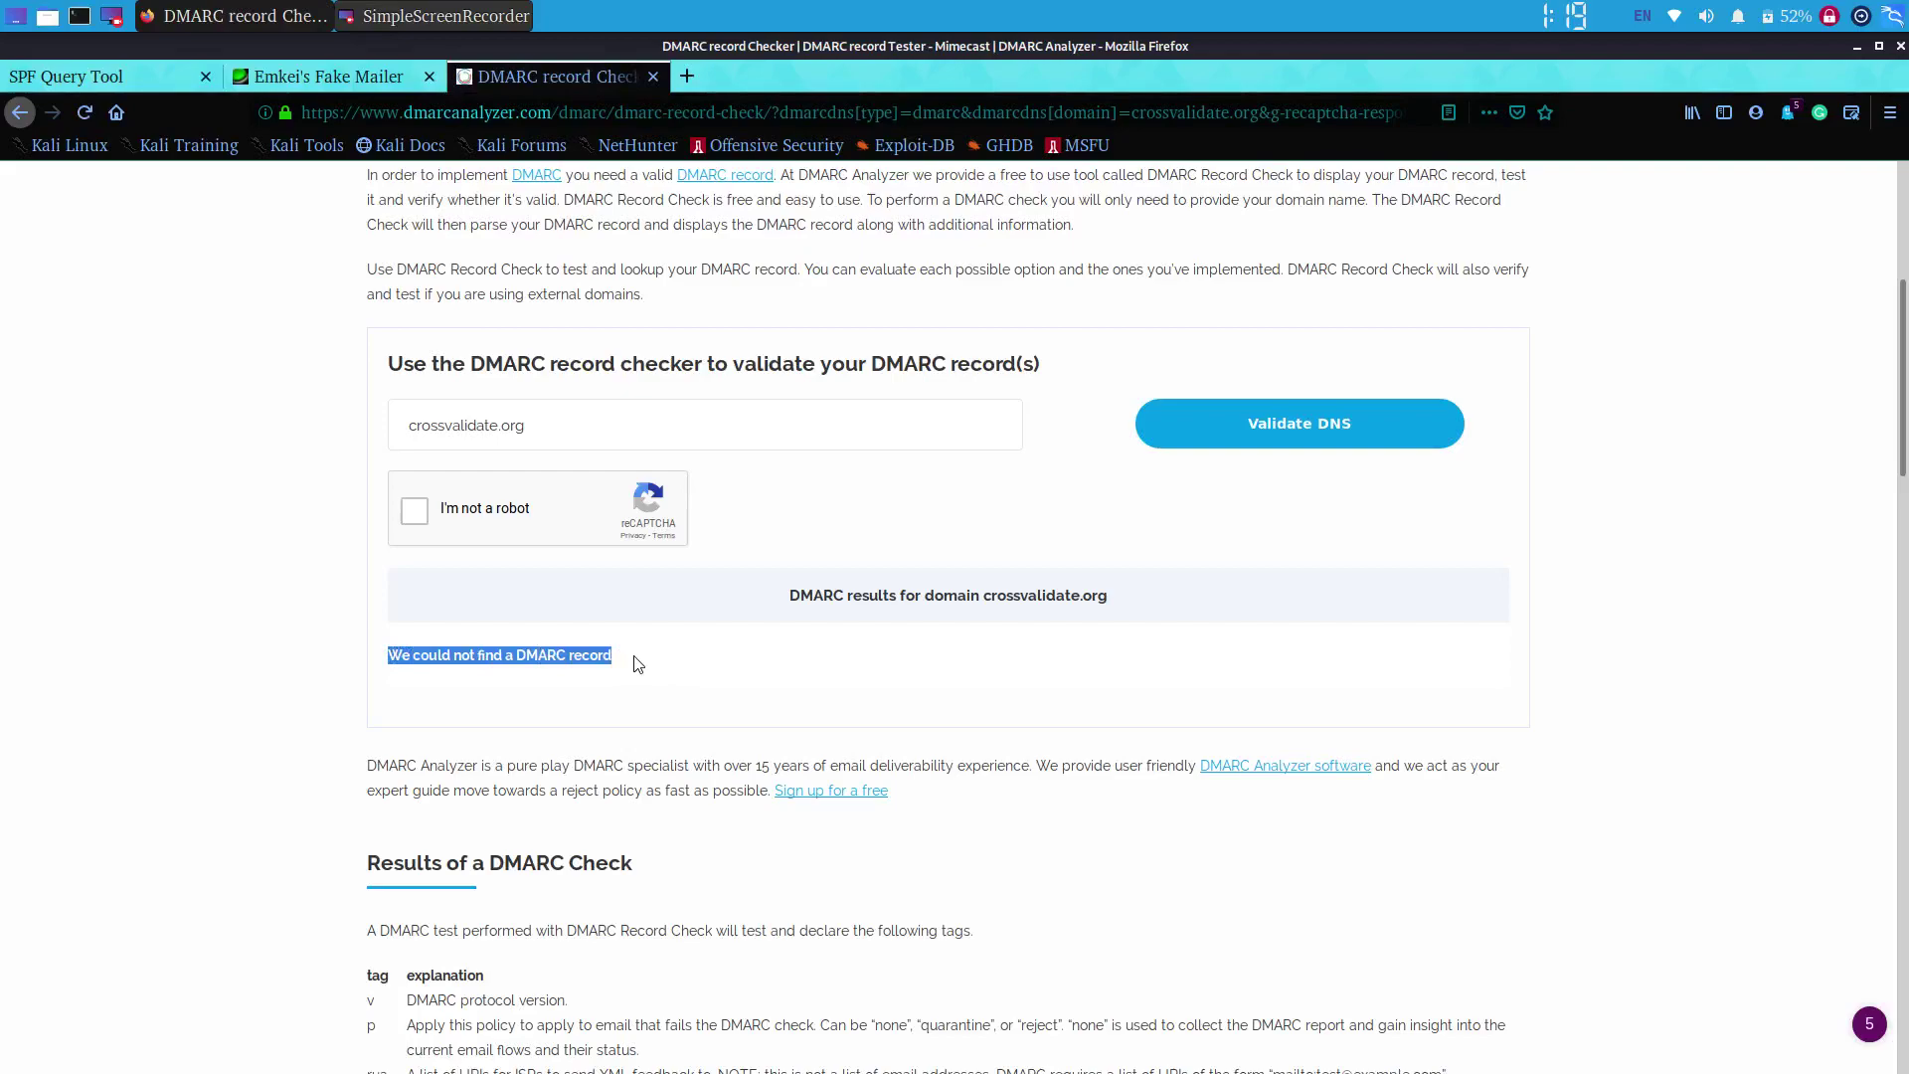
left_click(604, 439)
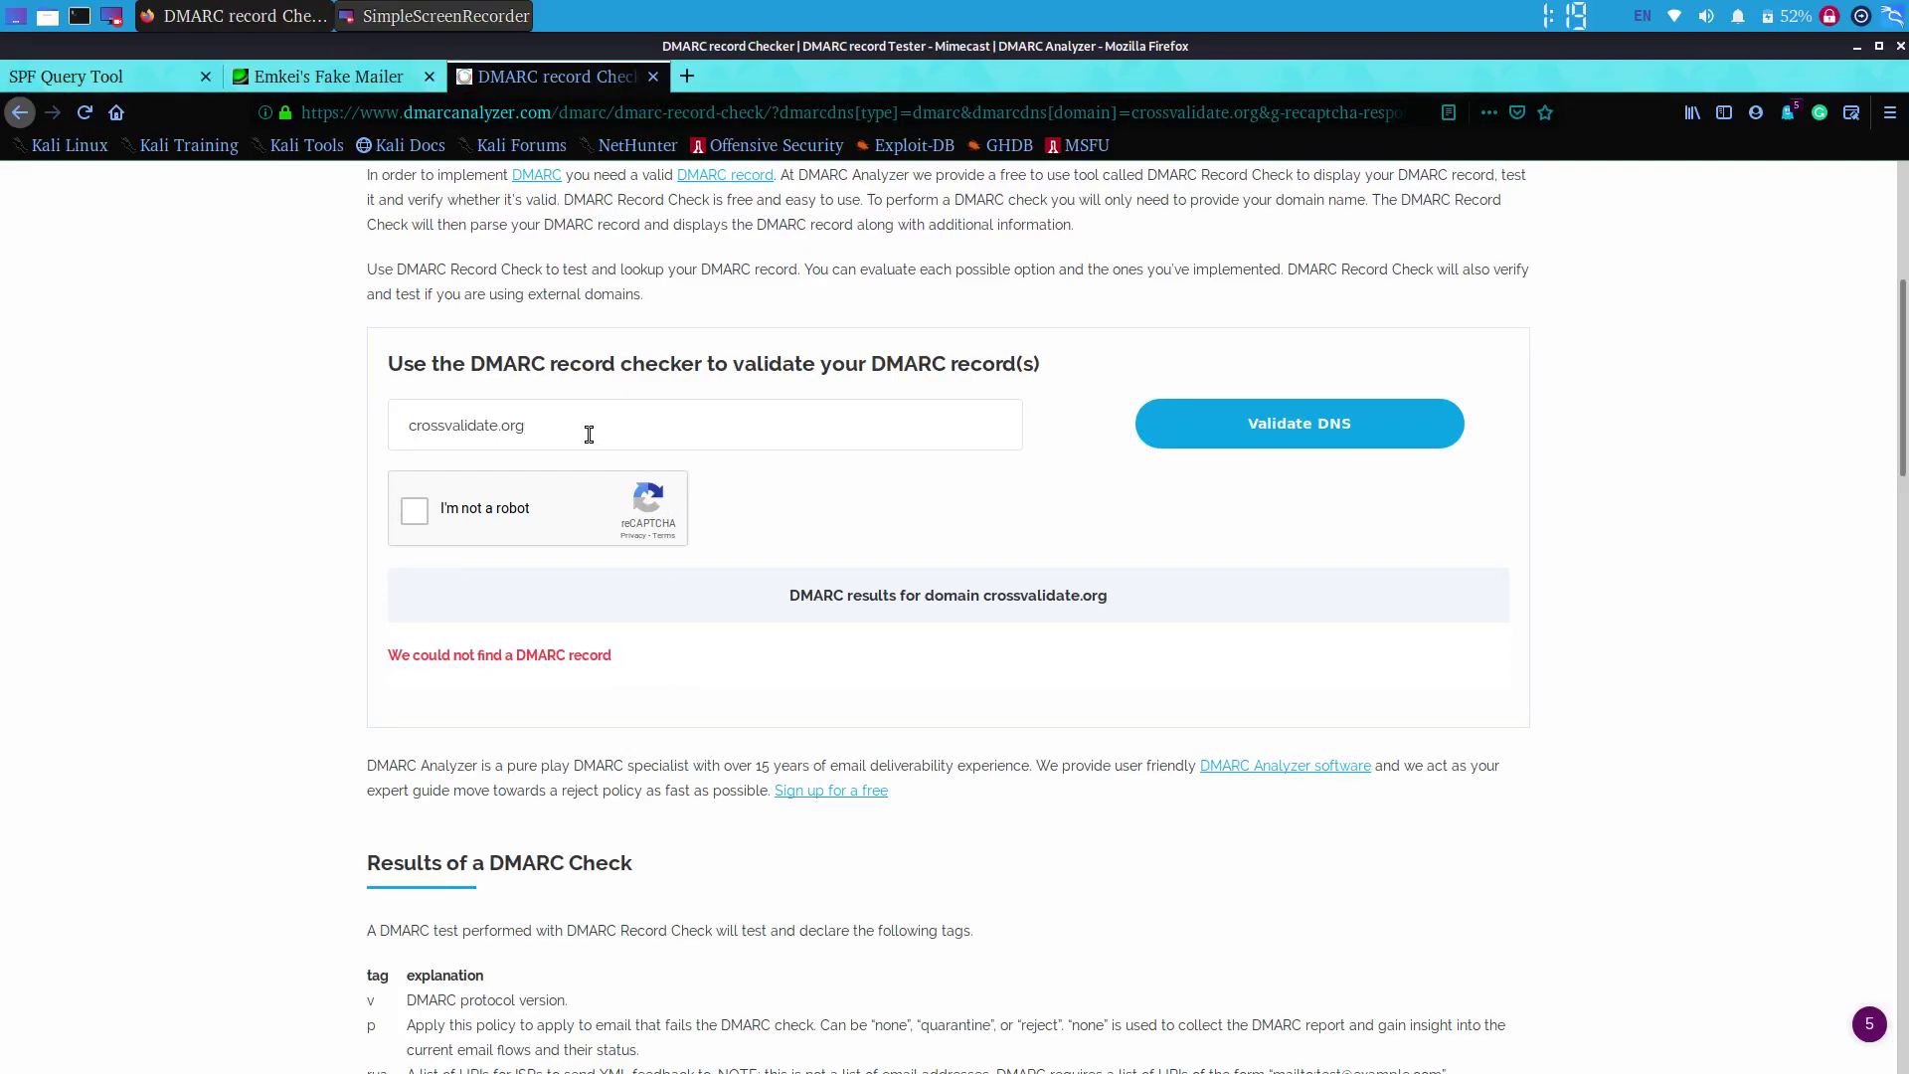
left_click(587, 435)
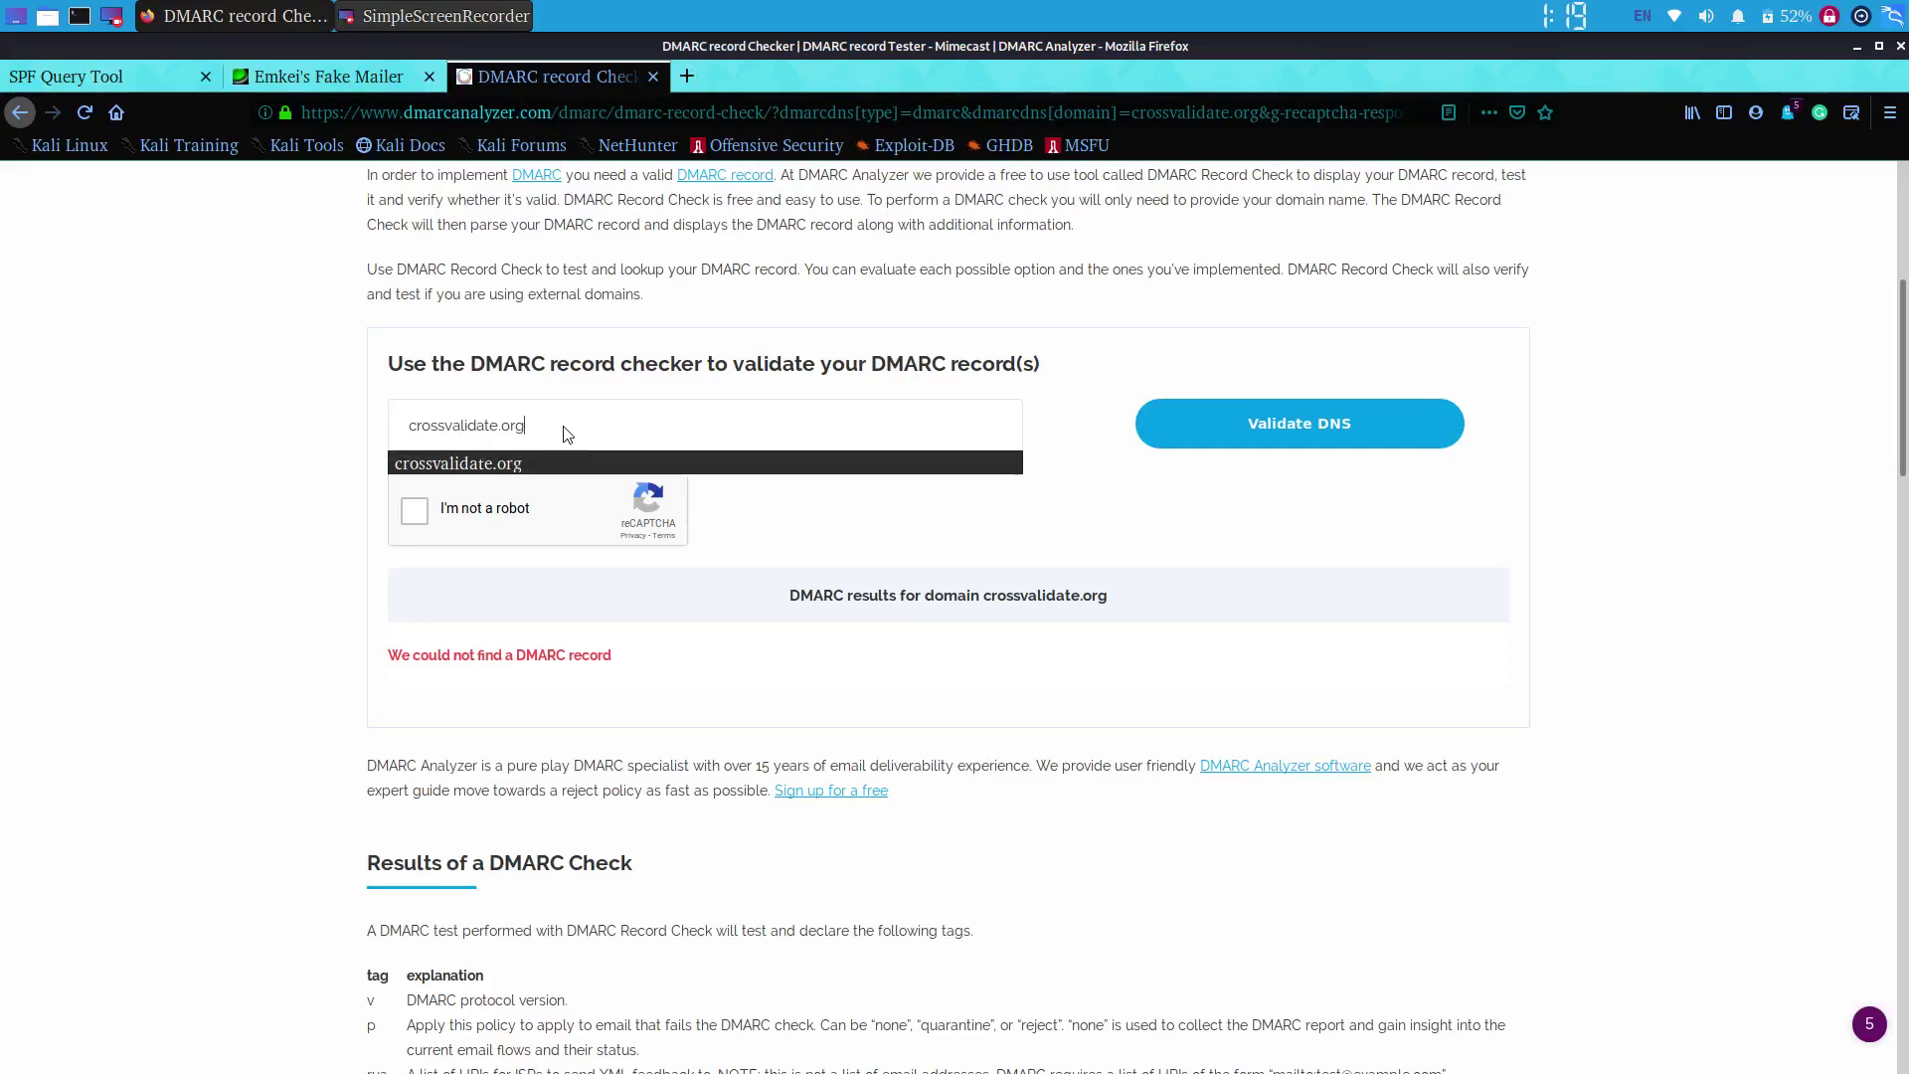
left_click(563, 435)
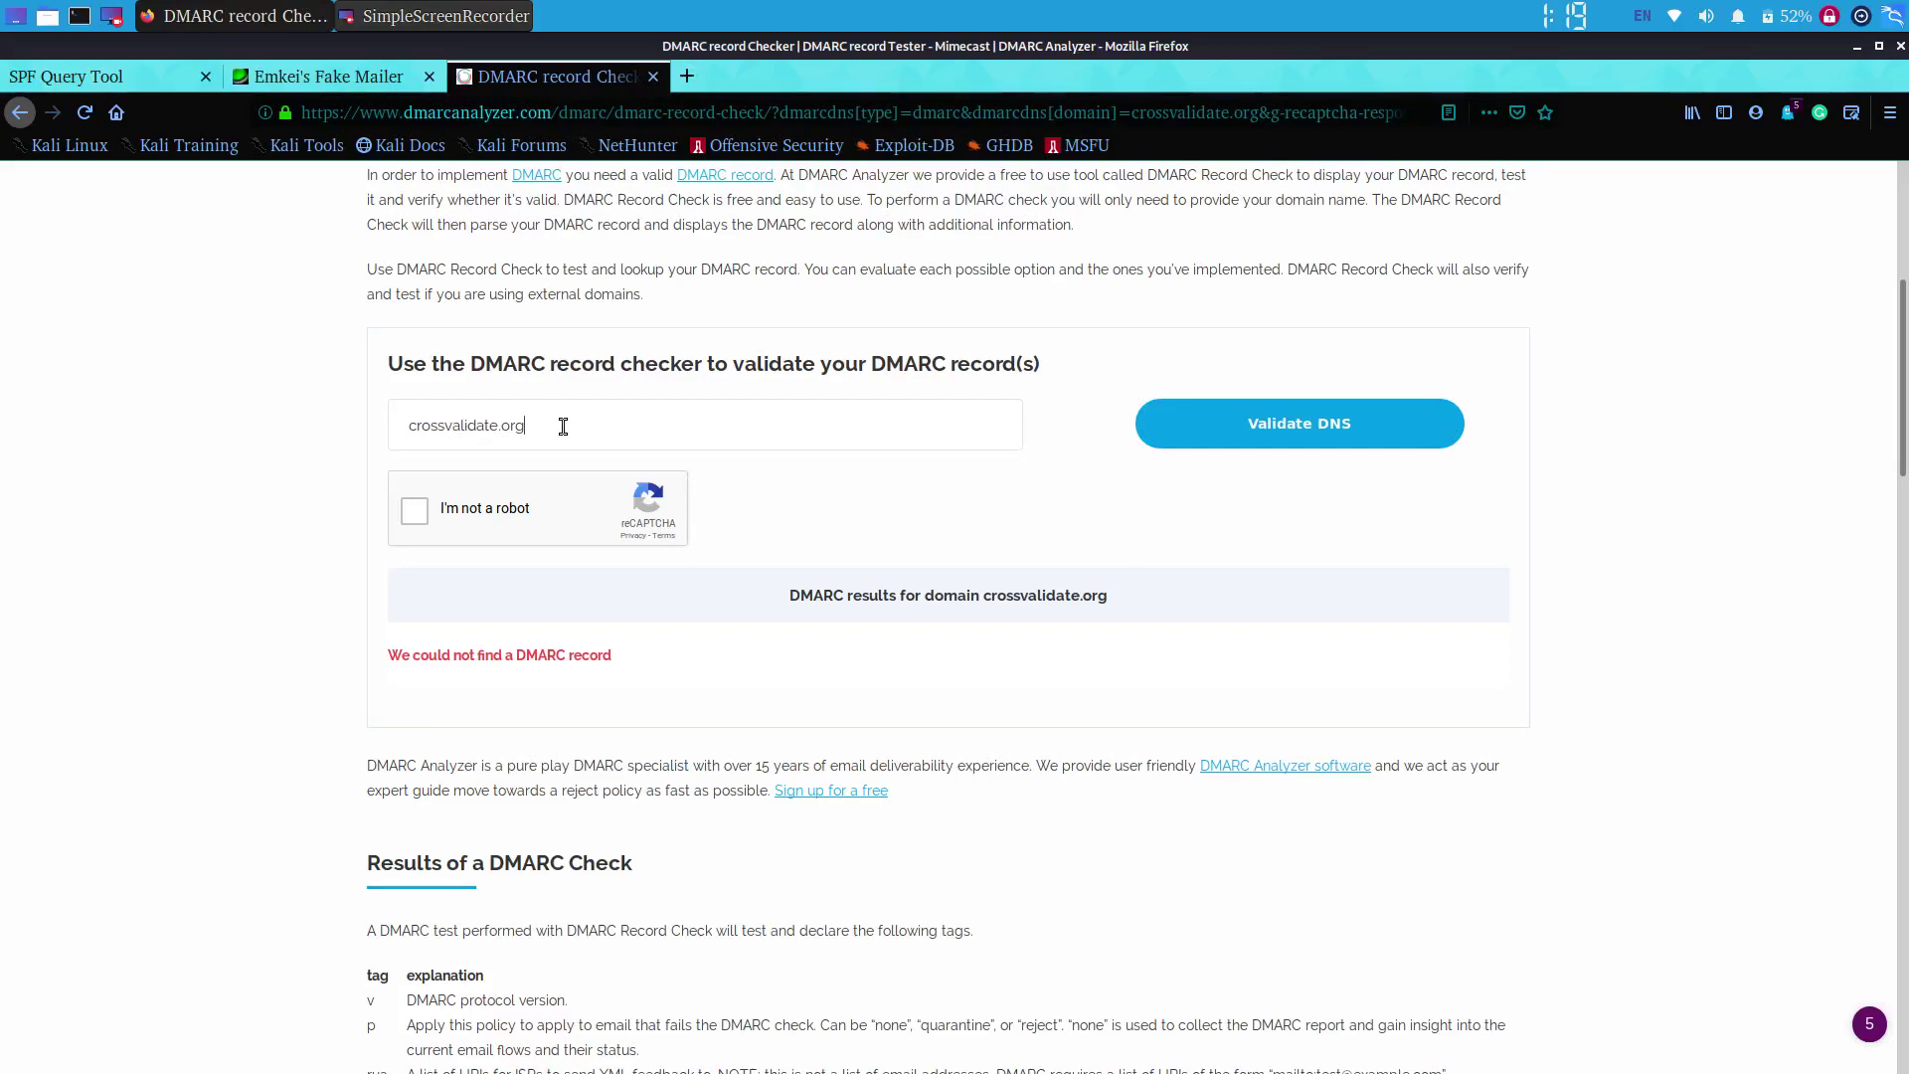
left_click_drag(627, 653, 391, 646)
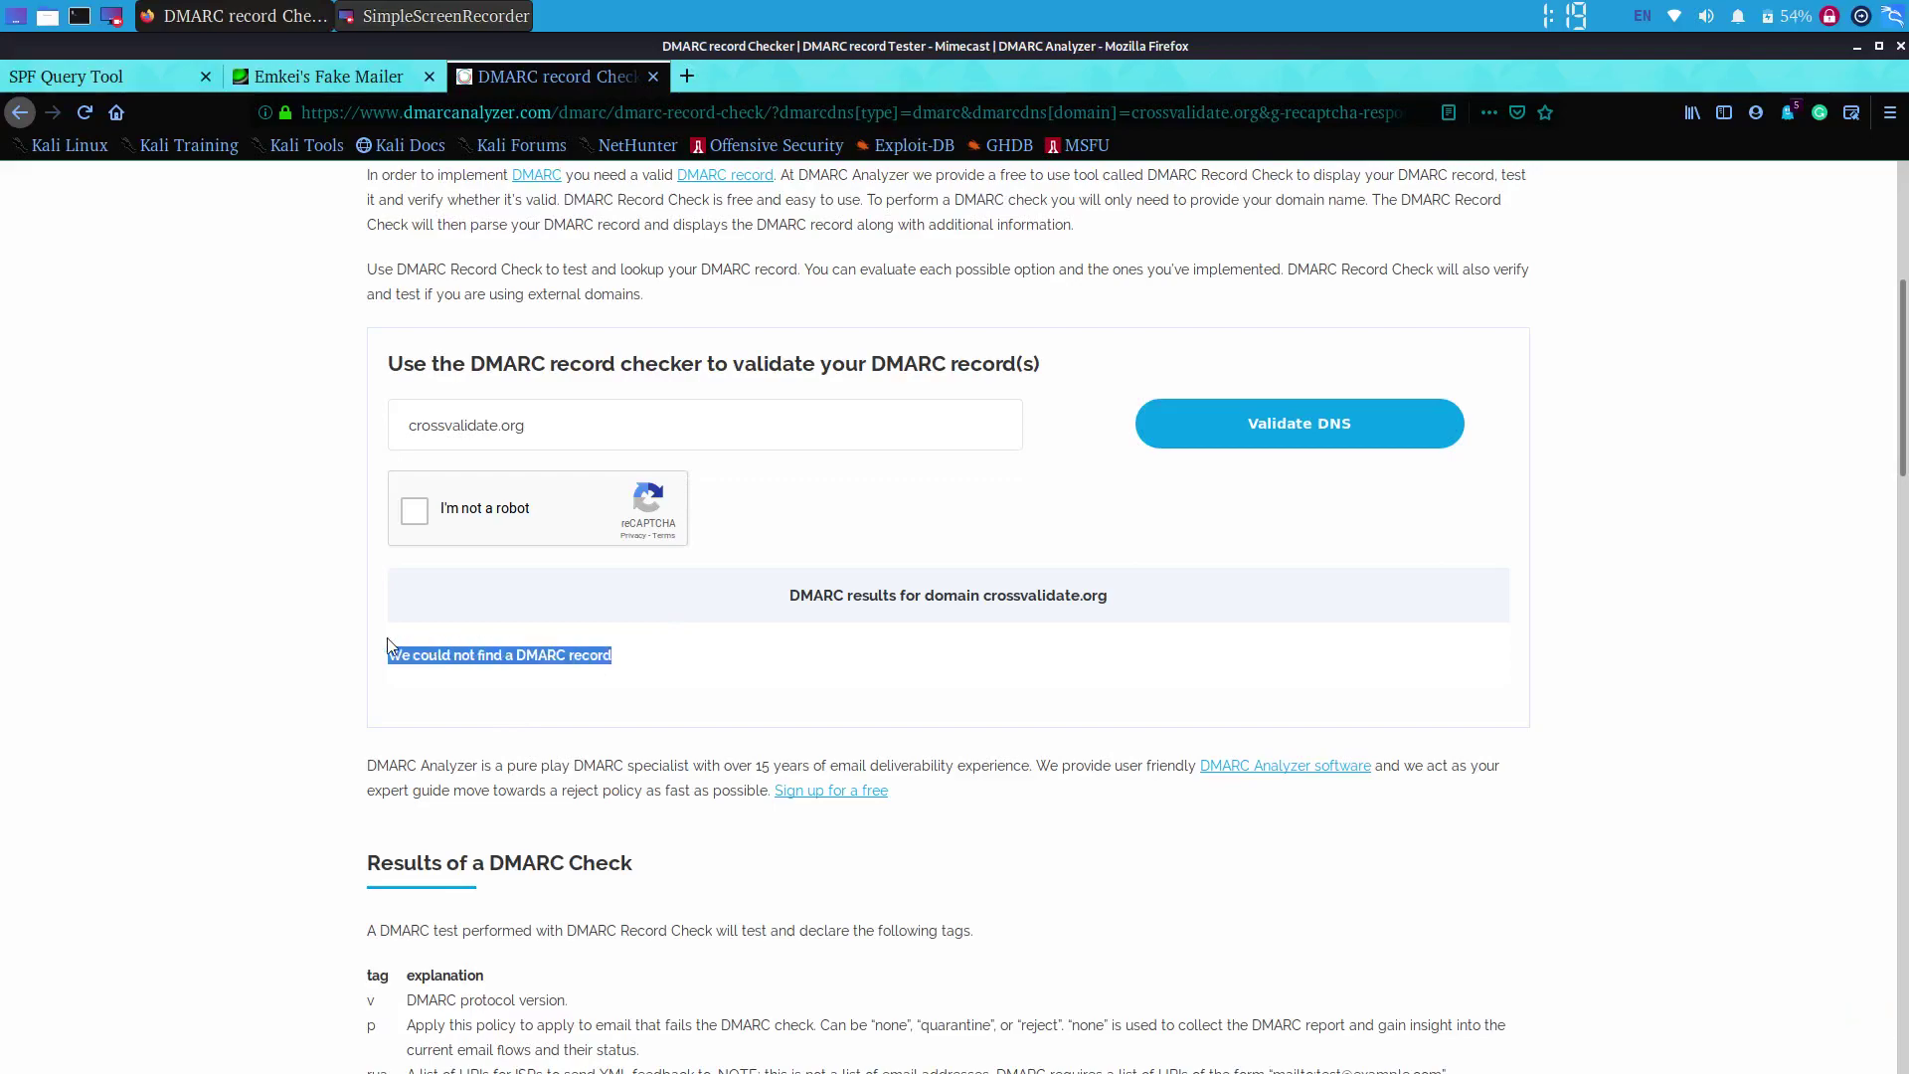